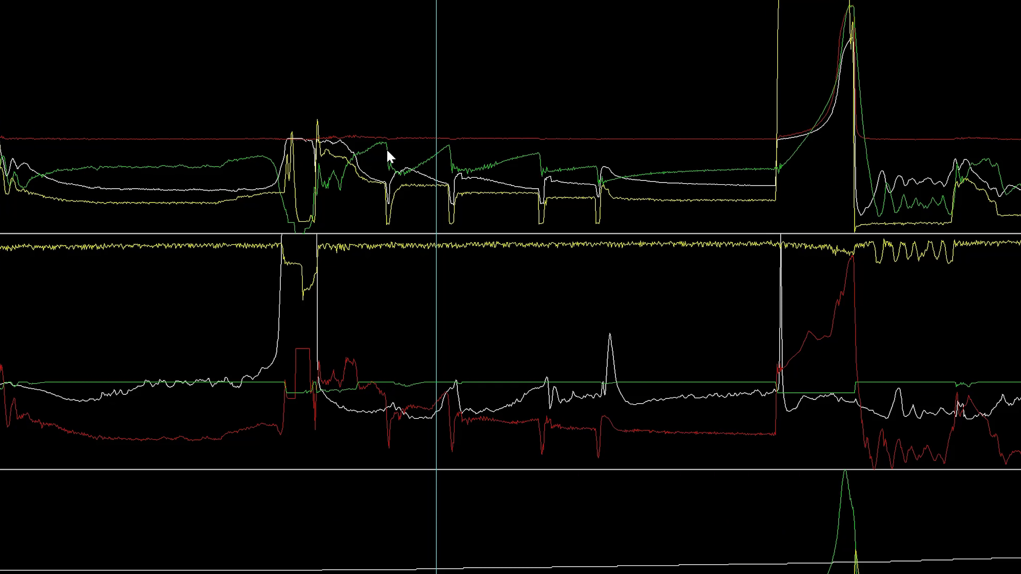
Place the log cursor at the start of the full-throttle pull and zoom the graphs from 1.50x to 3.00x
click(451, 155)
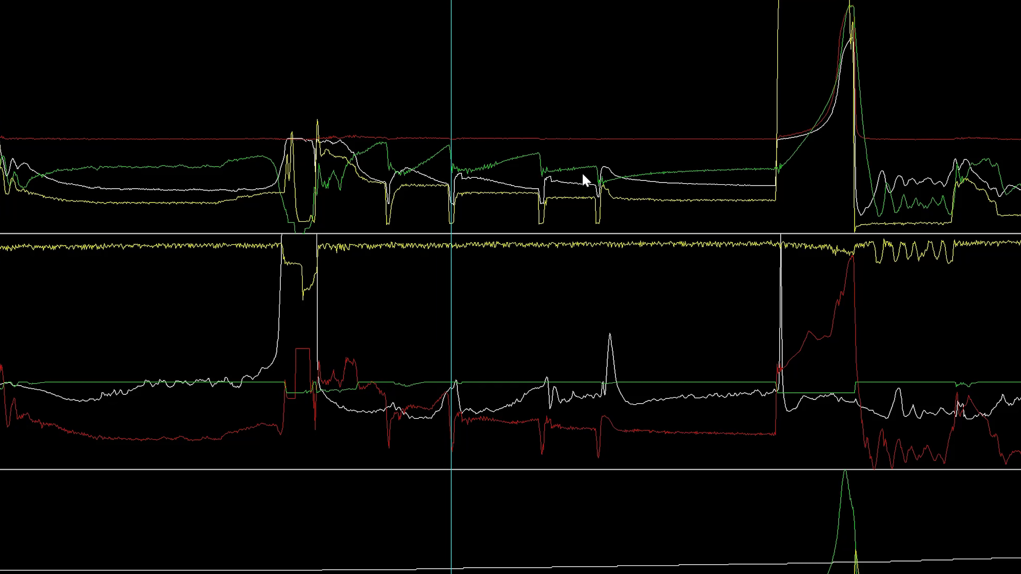
click(635, 179)
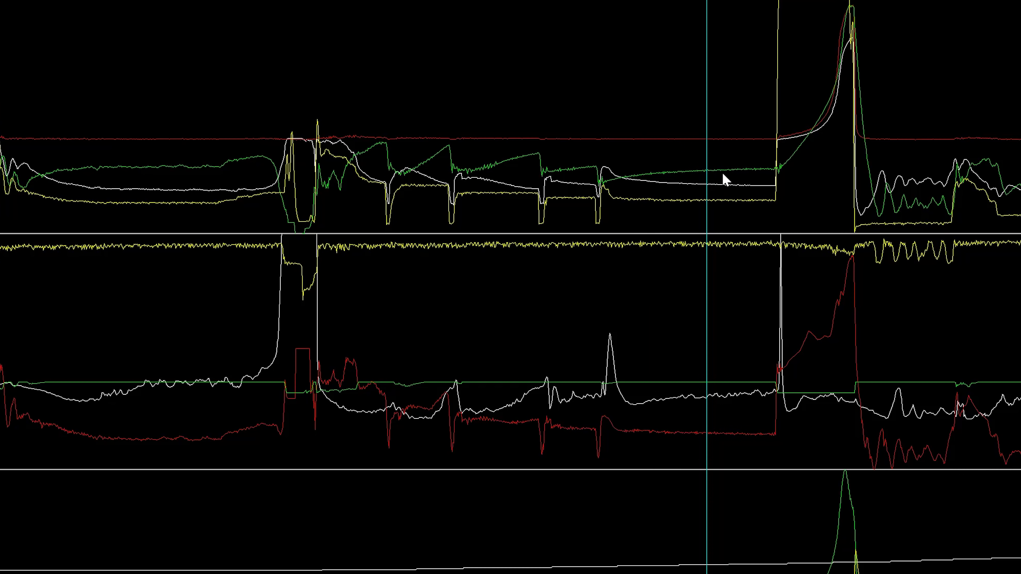
click(789, 177)
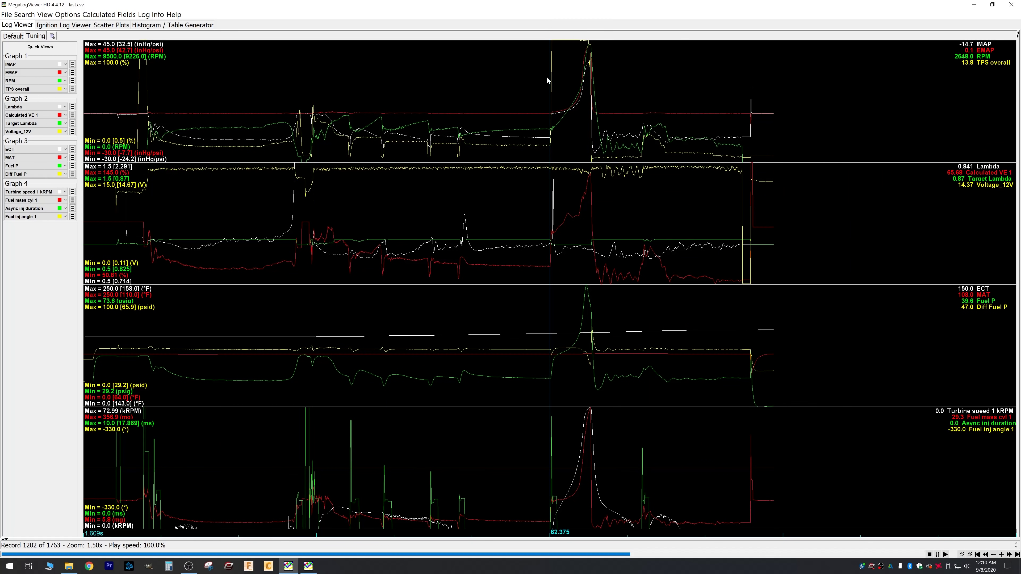
key(Up)
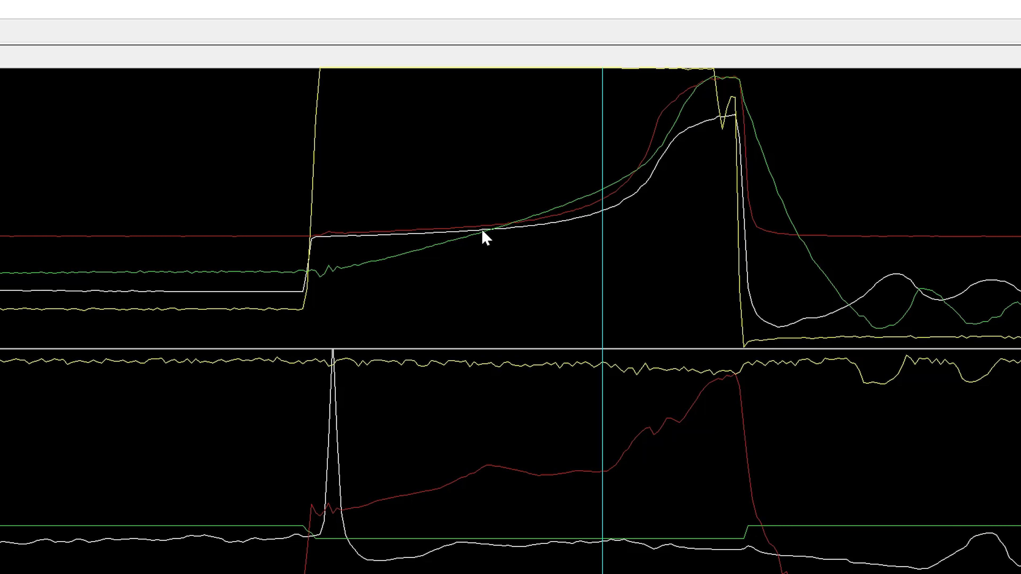
scroll(463, 541, left, 3)
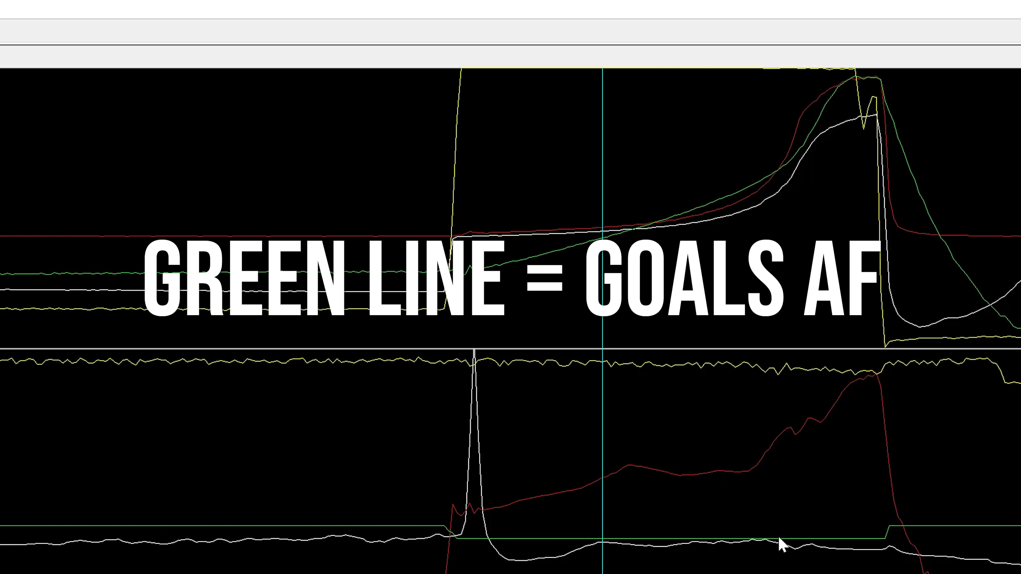
scroll(760, 551, down, 5)
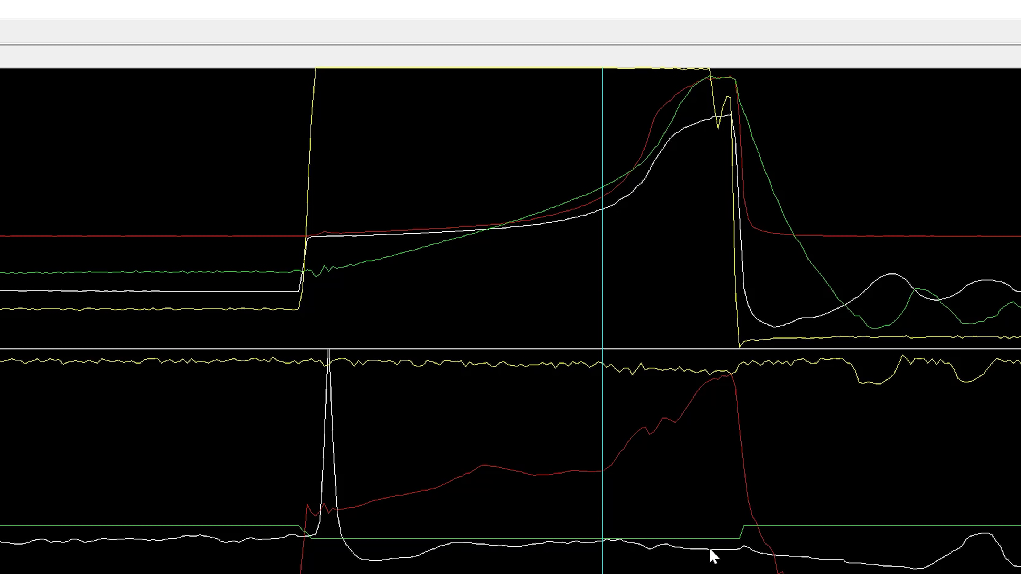
scroll(632, 550, down, 4)
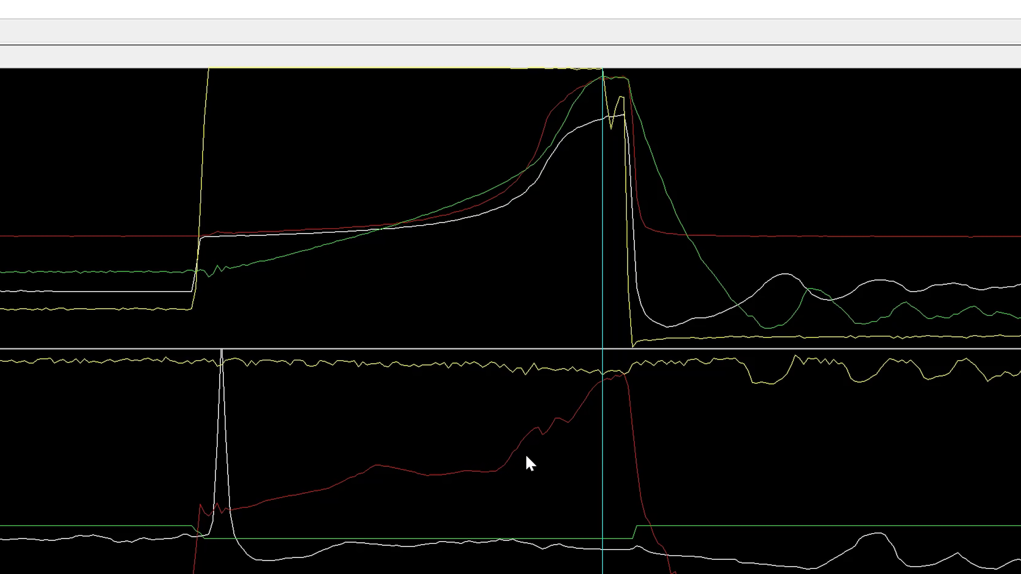
scroll(591, 414, up, 1)
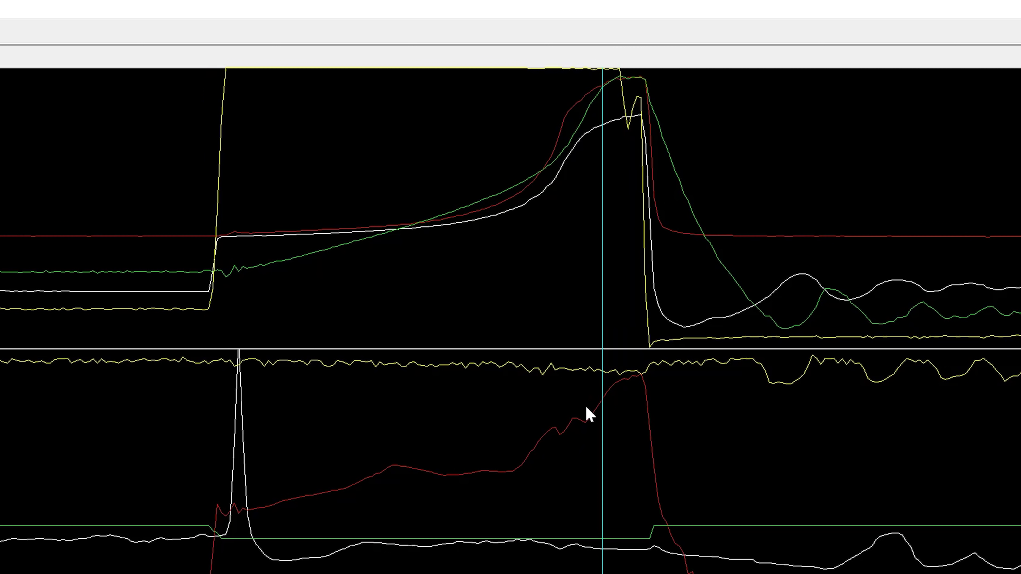
scroll(548, 445, up, 3)
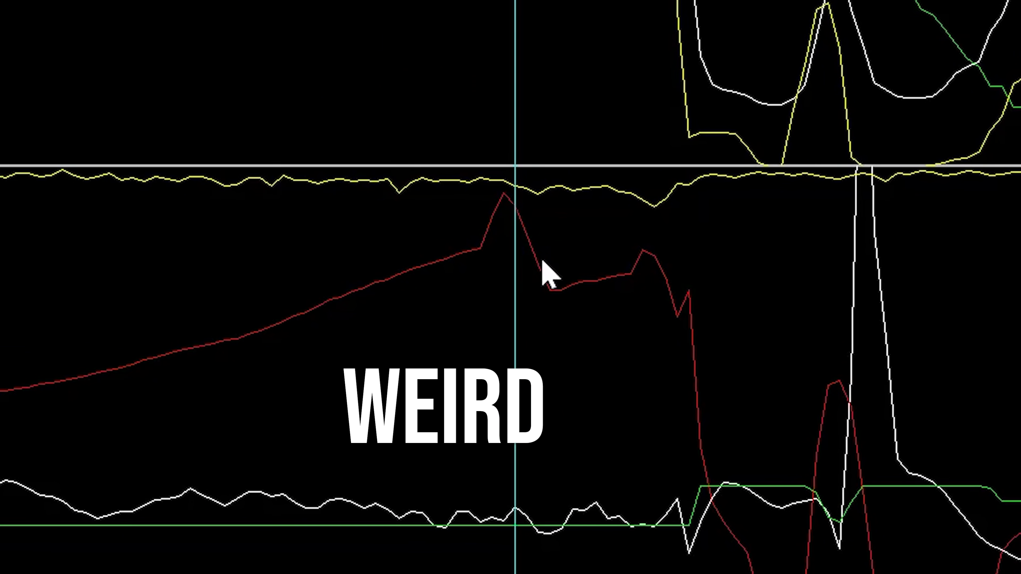
Mark a second point just past the red-trace spike and move the log cursor there
mouse_move(587, 353)
mouse_down()
mouse_move(629, 353)
mouse_move(588, 360)
mouse_up()
drag(530, 263, 638, 273)
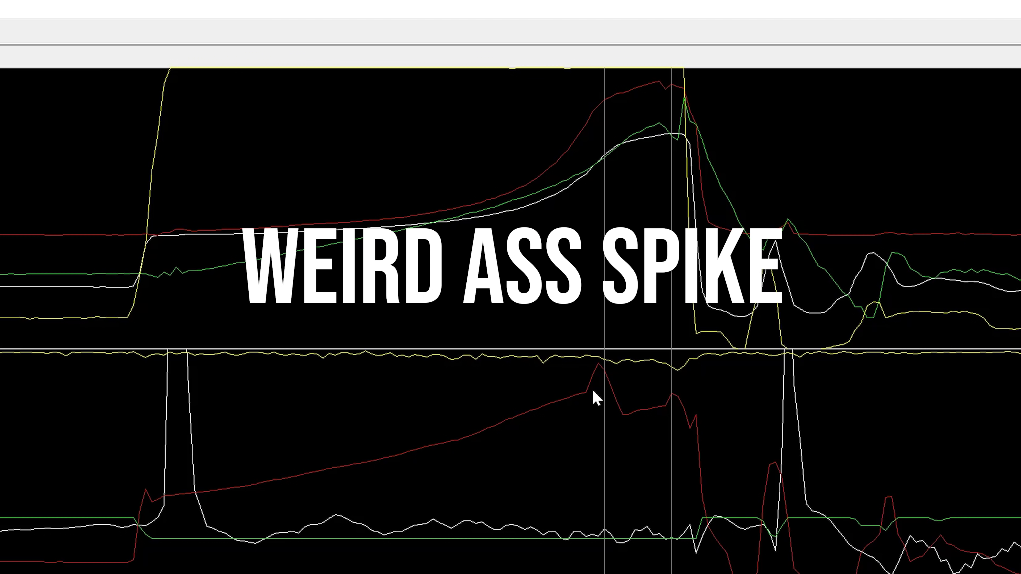
click(671, 415)
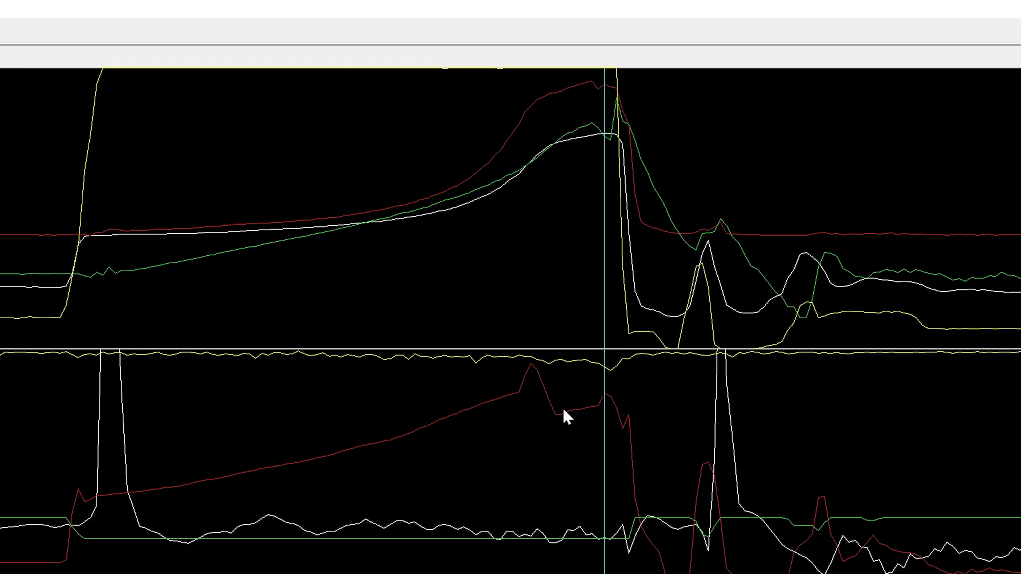
click(519, 398)
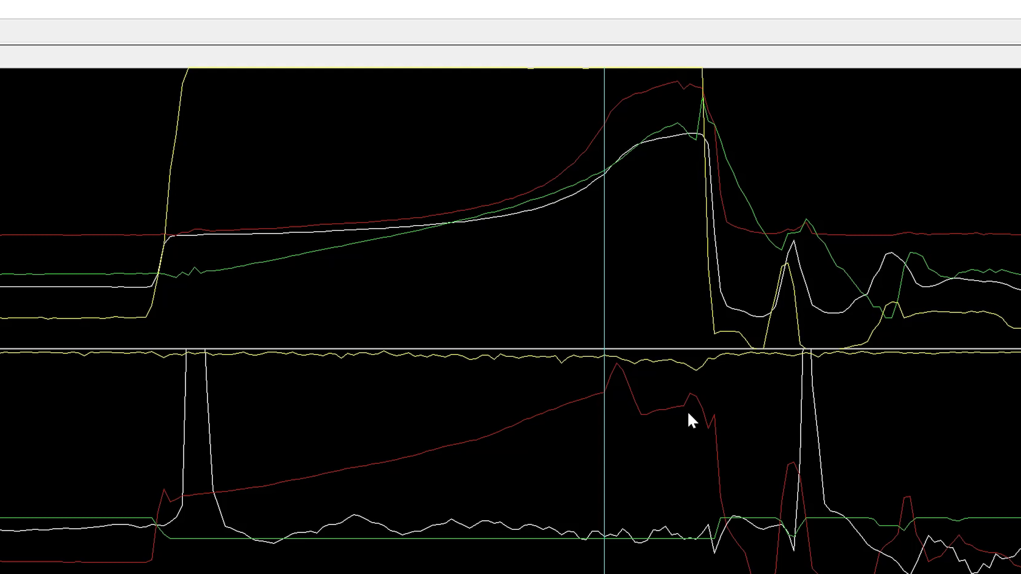
Scroll through the log around the peak, where fuel pressure collapses just before maximum boost
scroll(629, 415, down, 3)
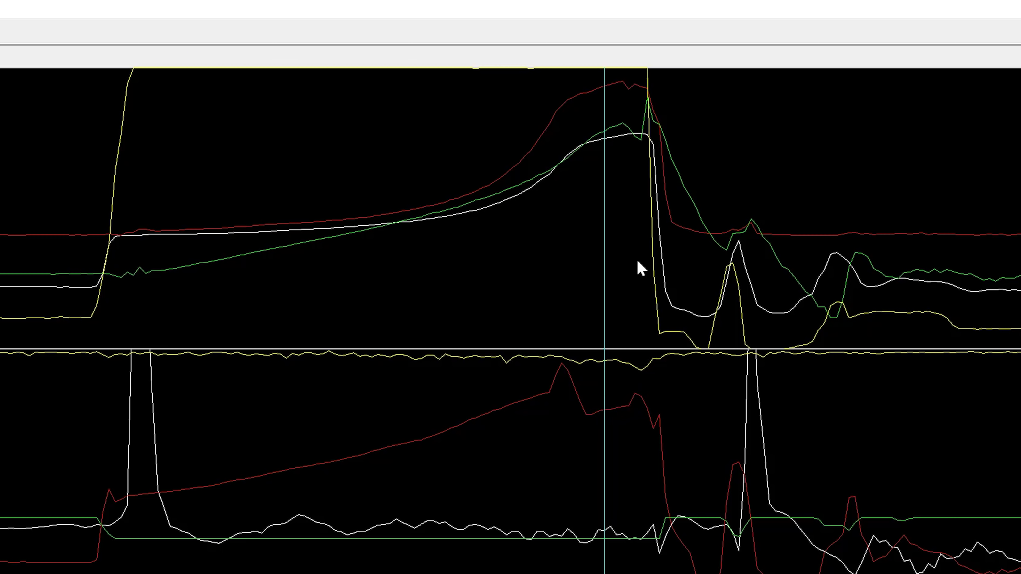
scroll(631, 131, down, 1)
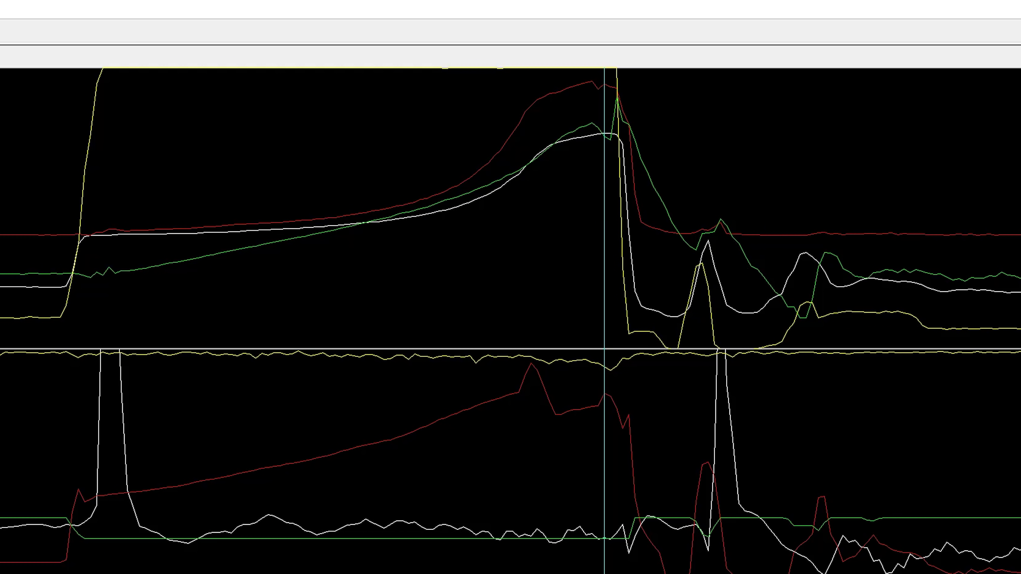
scroll(611, 121, down, 2)
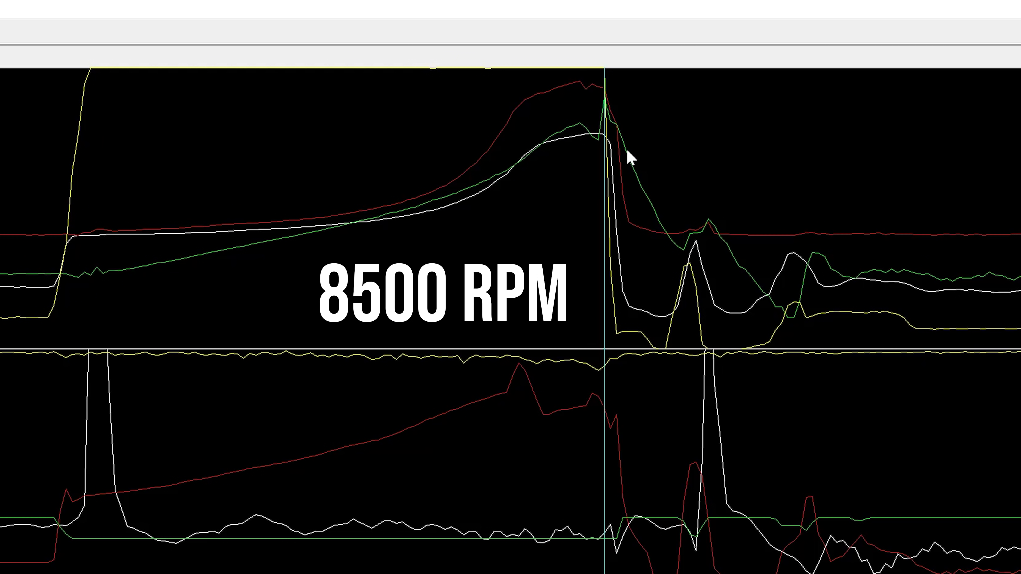
scroll(627, 151, up, 9)
scroll(594, 390, up, 3)
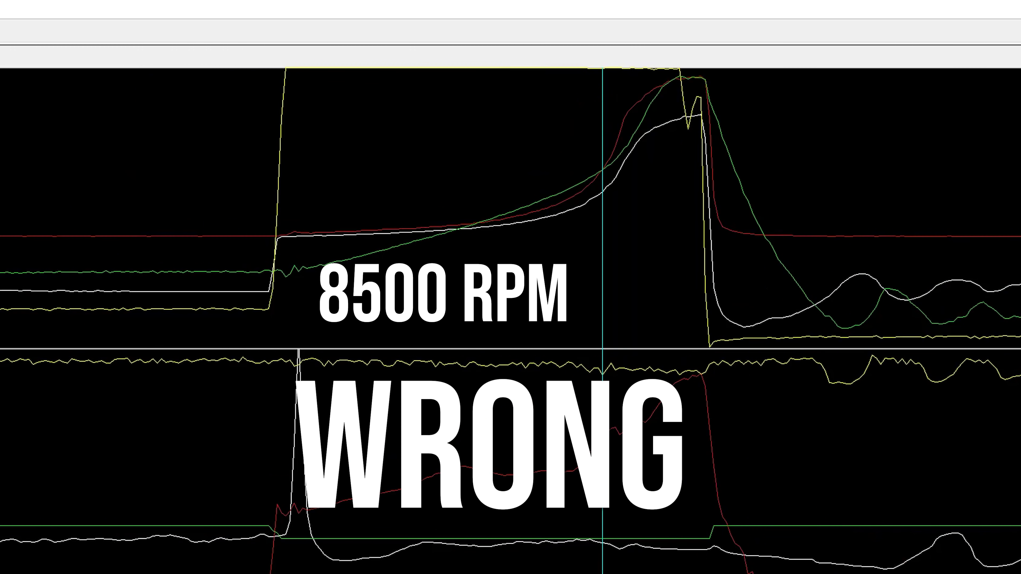
scroll(594, 389, down, 2)
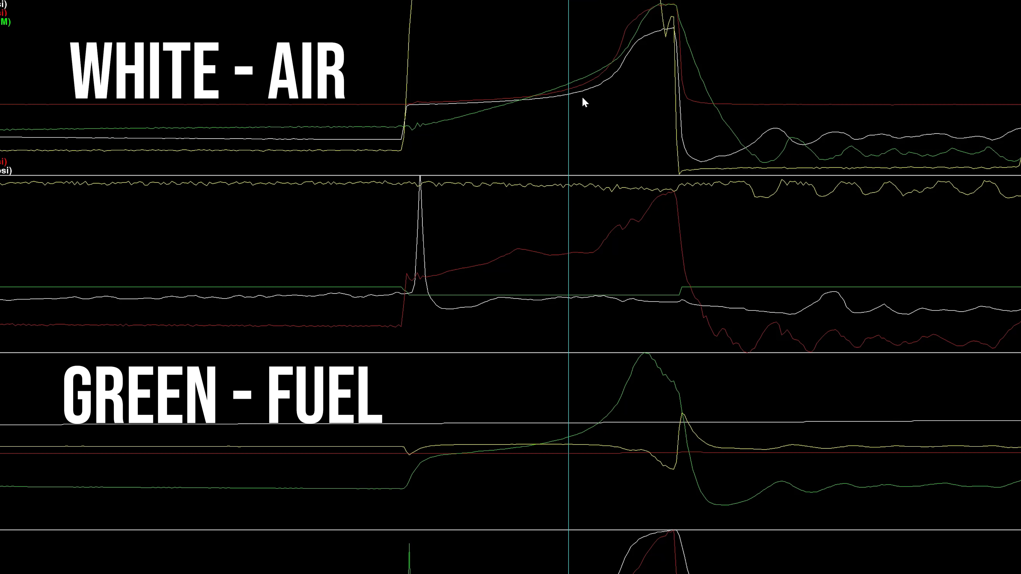
Scroll through the log and centre the cursor on the green Fuel P peak
scroll(603, 157, down, 3)
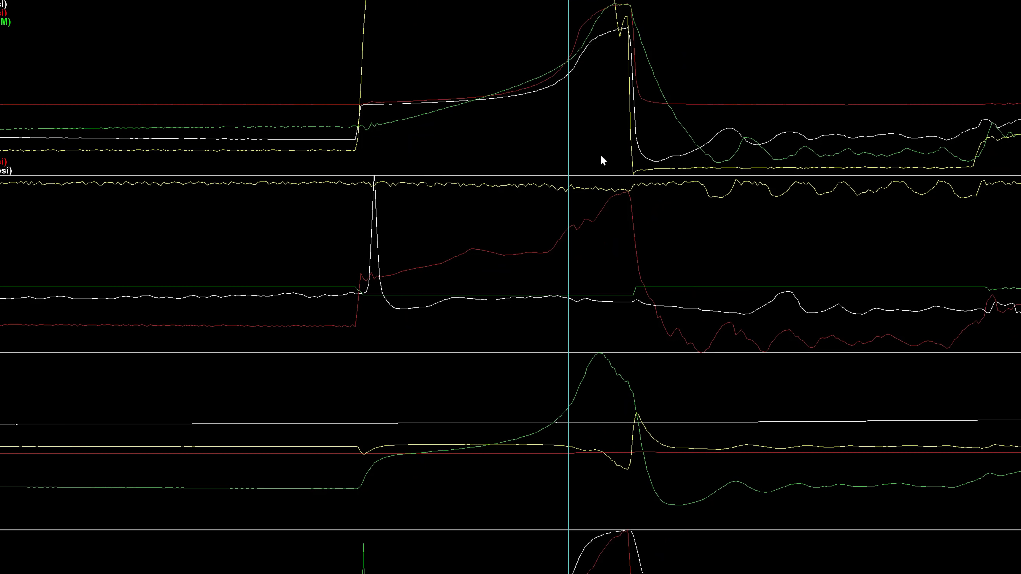
scroll(573, 368, down, 3)
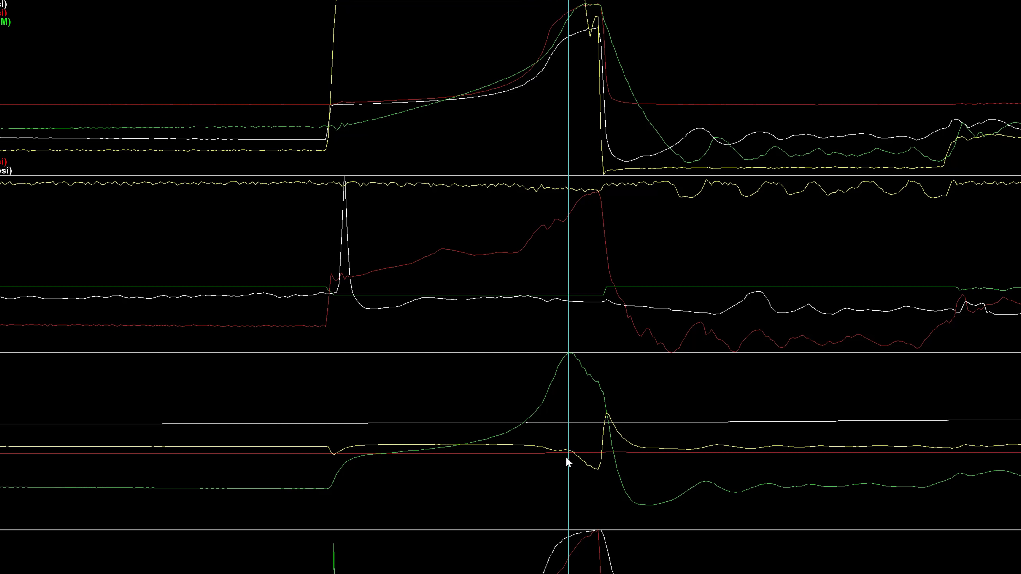
scroll(578, 362, down, 1)
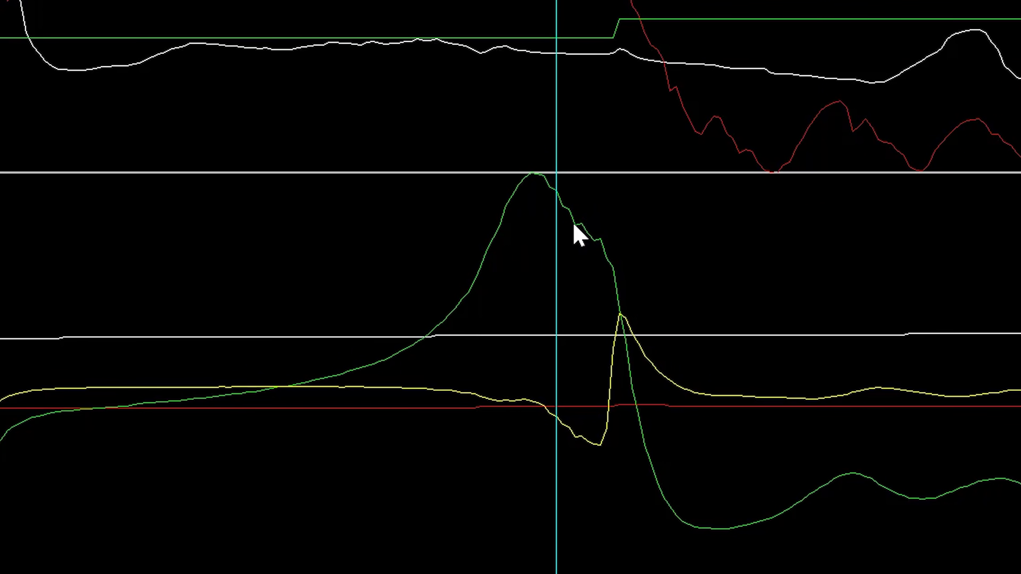
scroll(574, 242, down, 3)
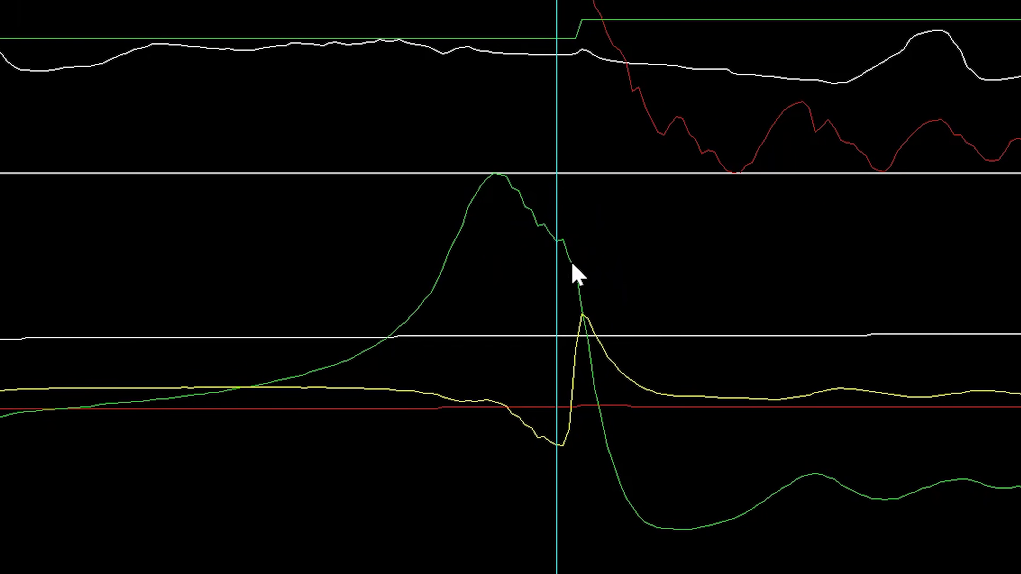
click(483, 188)
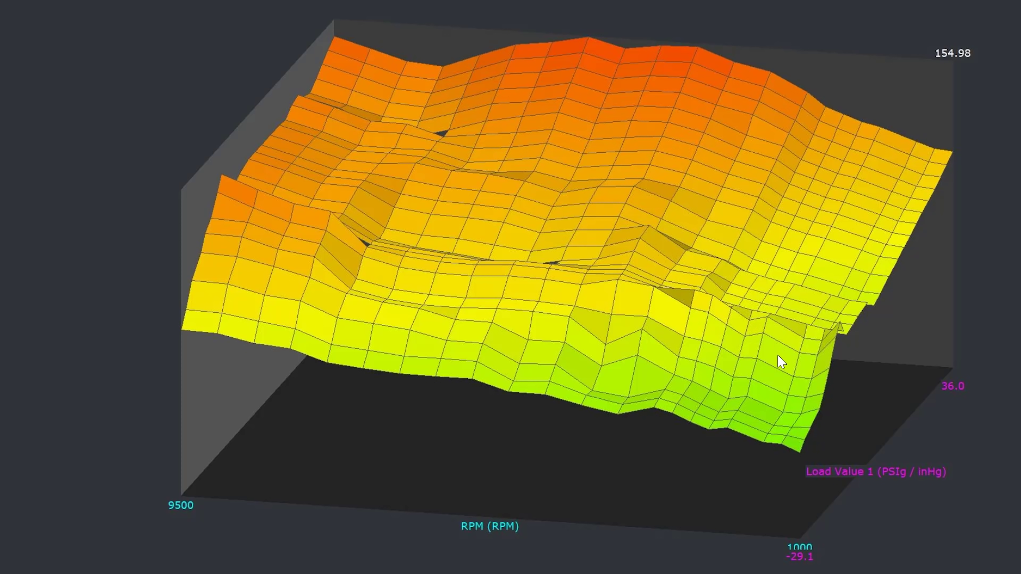
Rotate the 3-D VE surface to view it from a different angle
drag(599, 153, 606, 237)
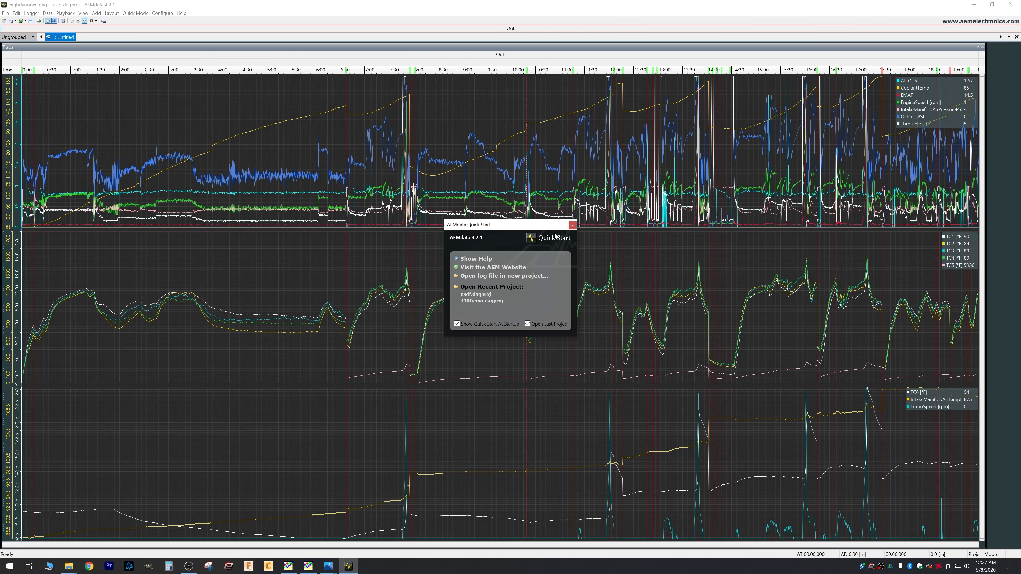
Close the Quick Start dialog and place the time marker on the exhaust temperature graph
click(572, 225)
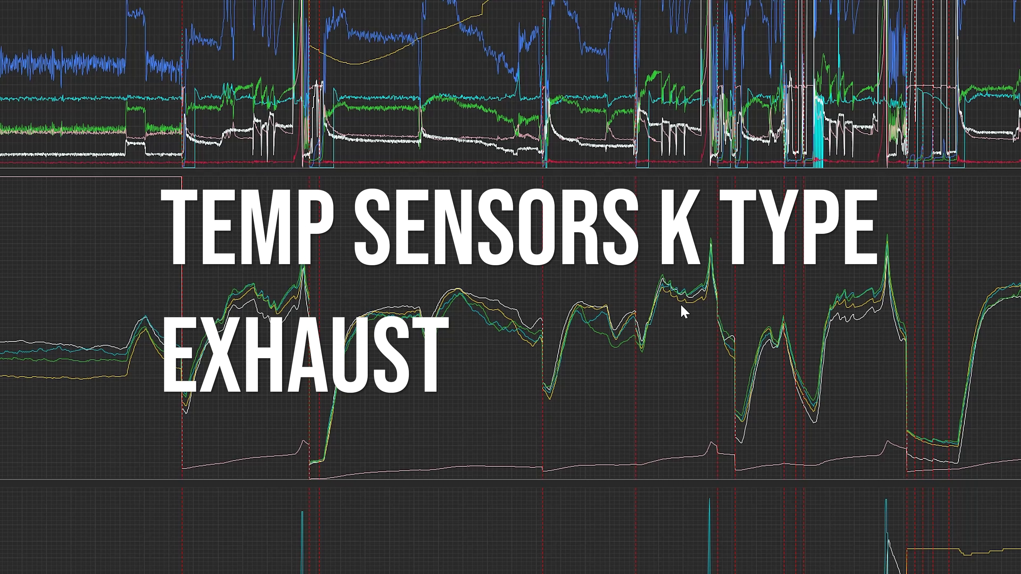
click(681, 317)
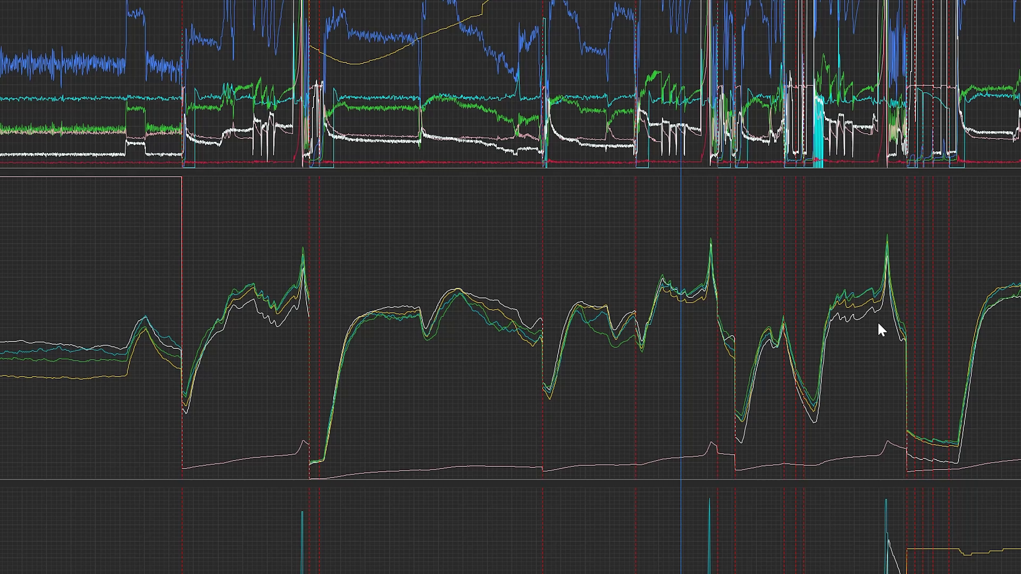
click(861, 319)
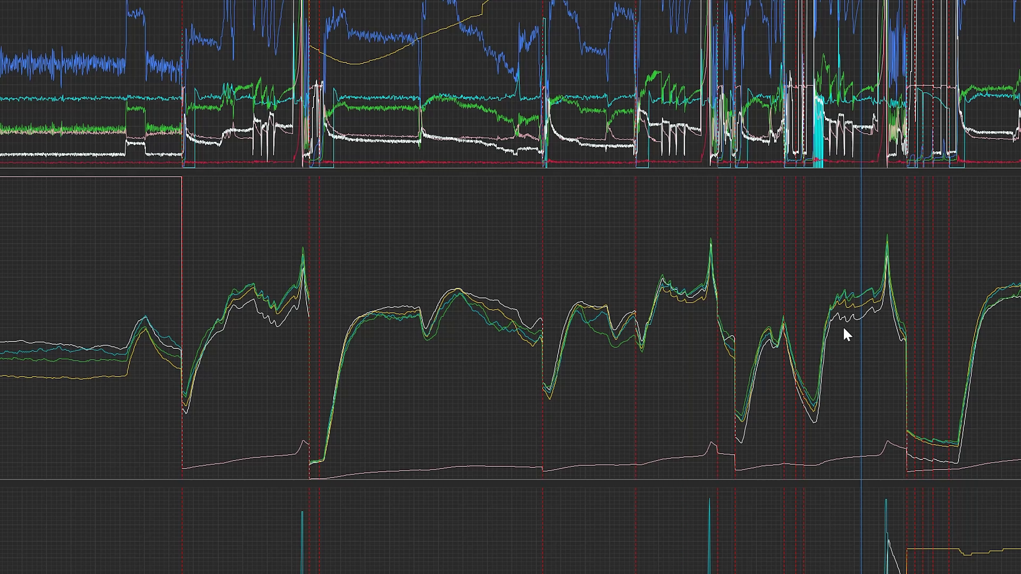
click(686, 311)
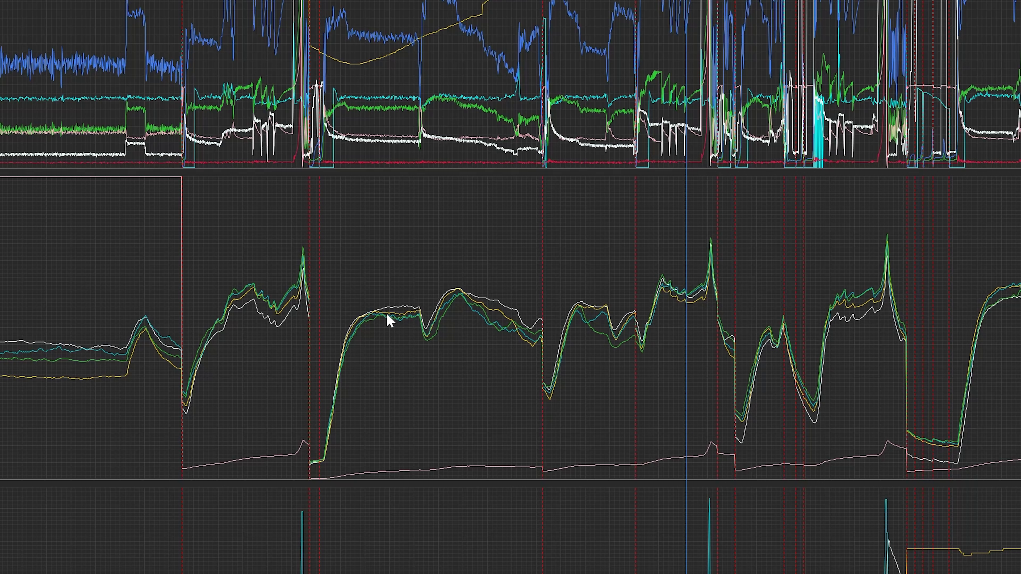
click(682, 292)
scroll(687, 313, up, 2)
Zoom in to put the marker on the temperature peak, then zoom back out
scroll(691, 310, up, 3)
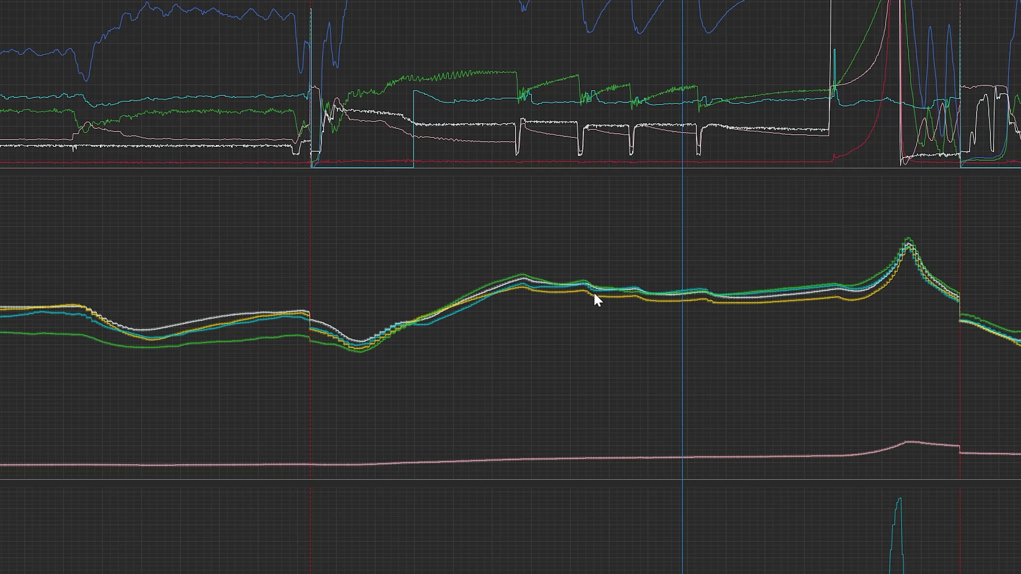
click(750, 300)
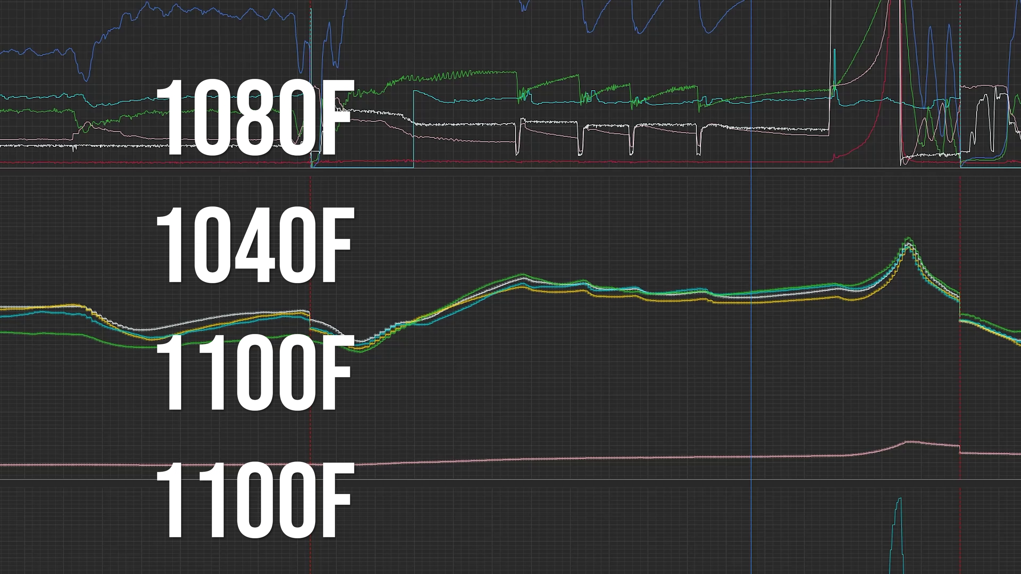
scroll(749, 299, down, 3)
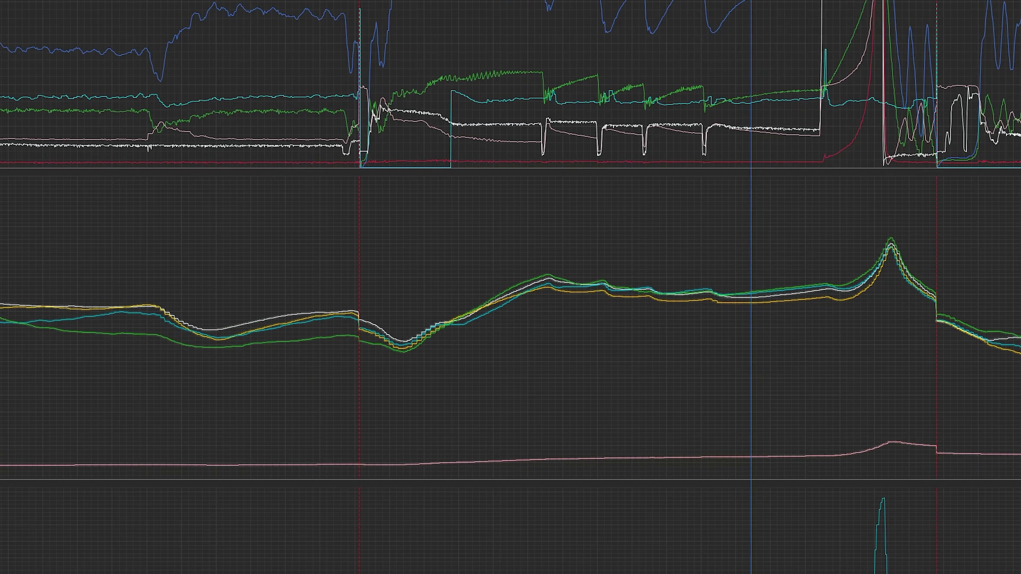
scroll(747, 328, down, 5)
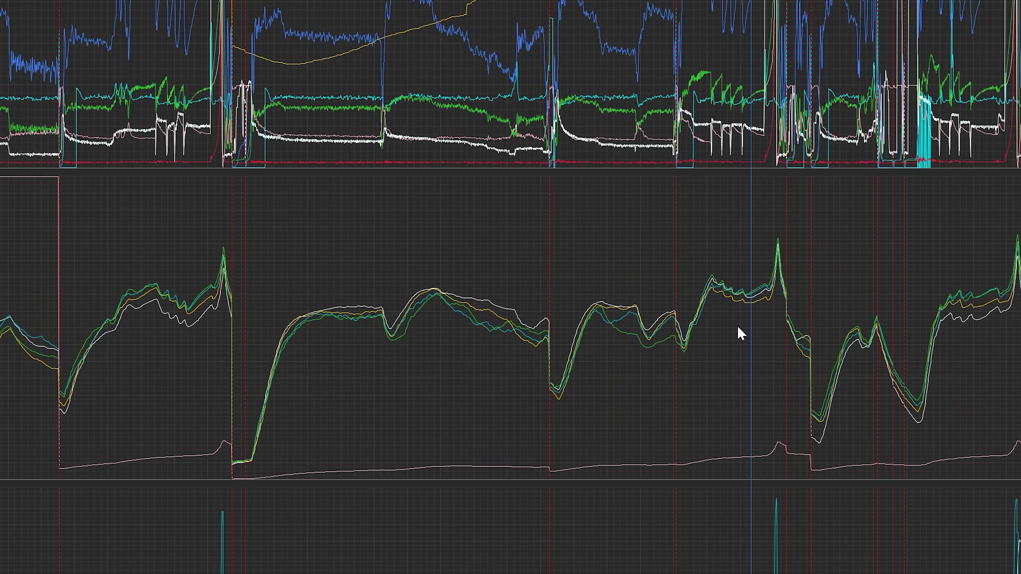
scroll(742, 333, down, 2)
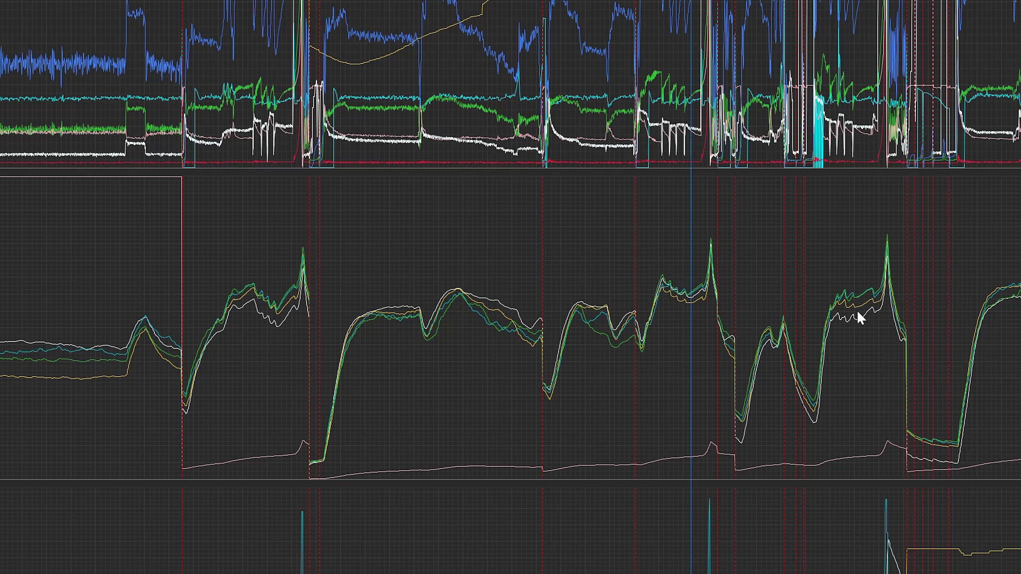
Move the marker across the earlier pulls and pan to the later exhaust-temperature pulls
click(67, 360)
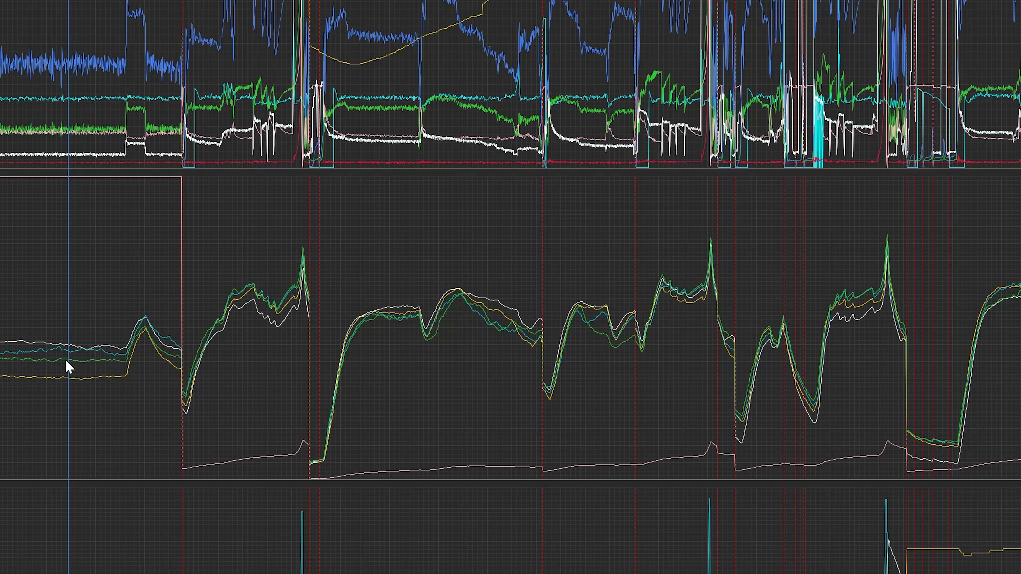
click(273, 325)
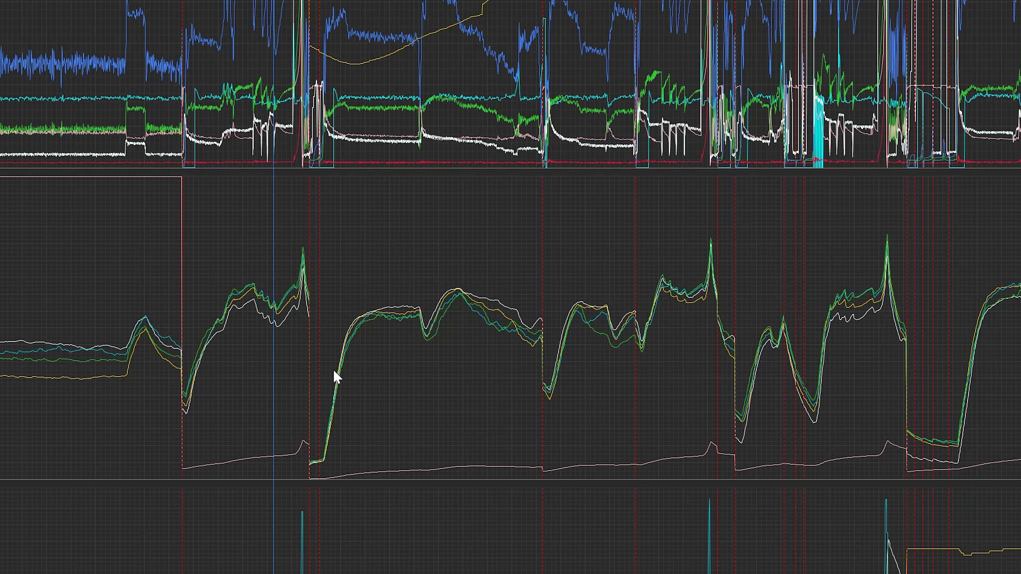
click(406, 344)
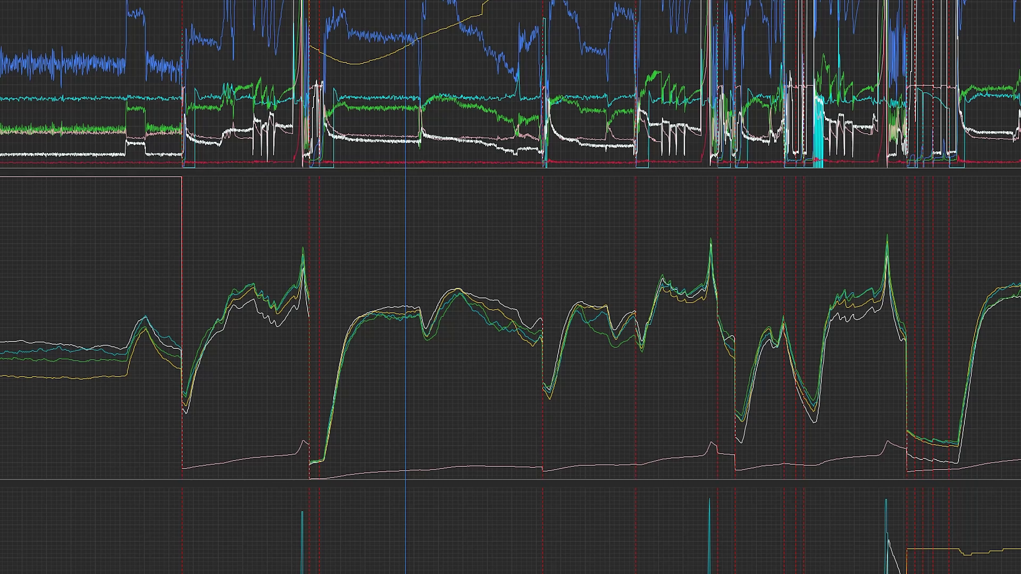
scroll(1005, 332, right, 5)
scroll(855, 320, right, 5)
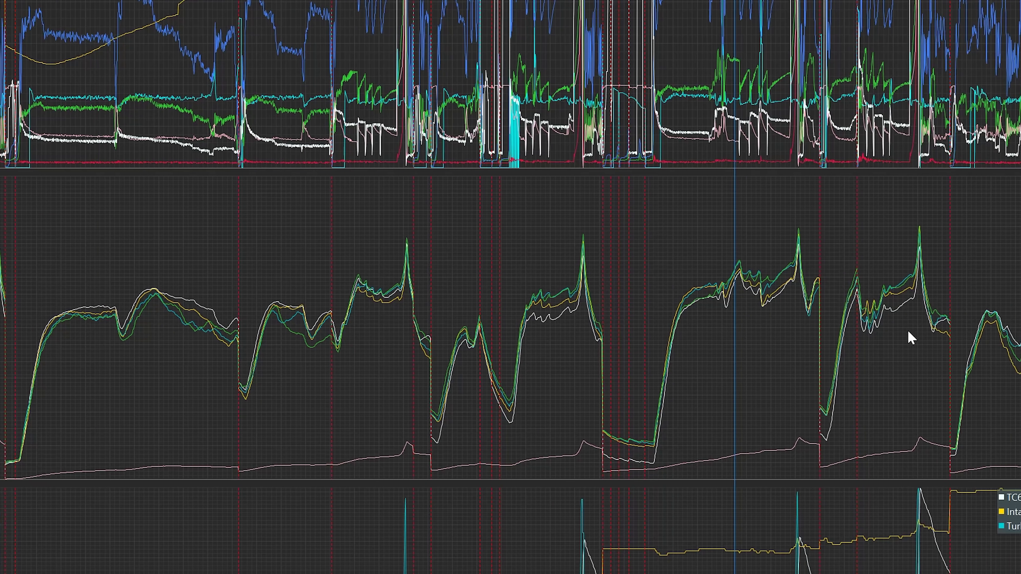
Zoom onto the exhaust peak and read TC1 1377, TC2 1490, TC3 1460, TC4 1504 °F
click(772, 325)
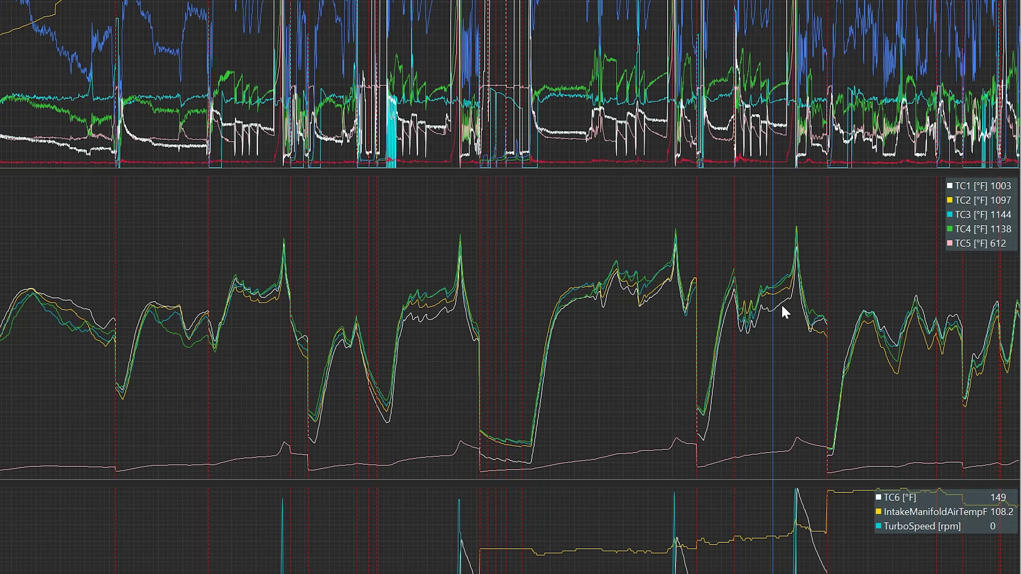
scroll(801, 320, up, 3)
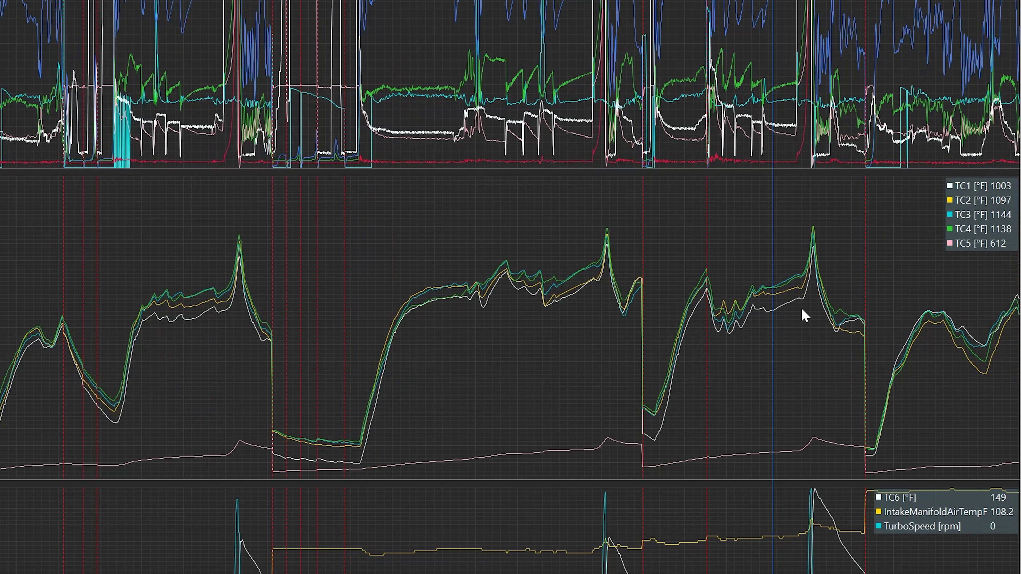
scroll(526, 354, down, 2)
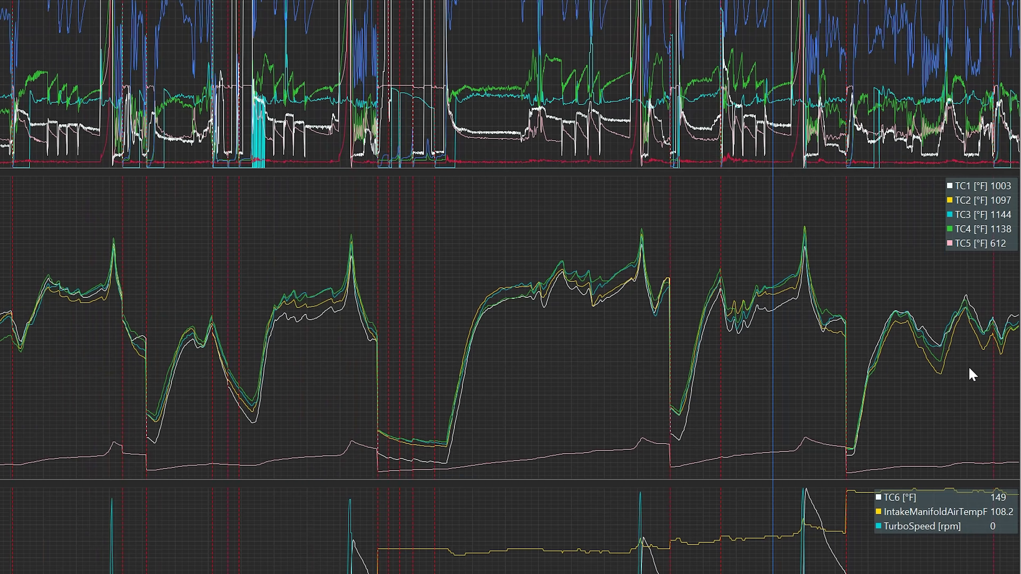
click(941, 364)
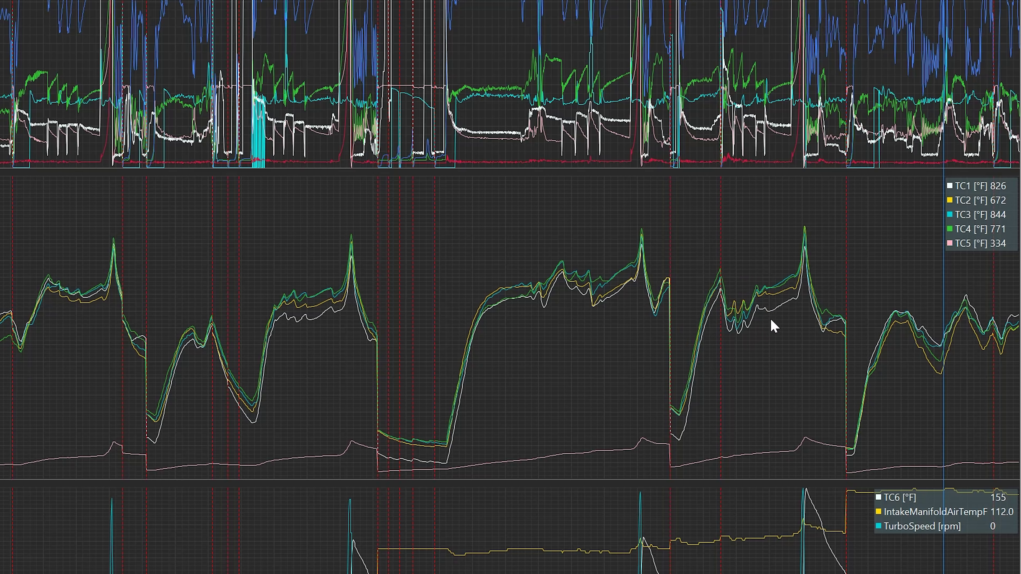
click(777, 311)
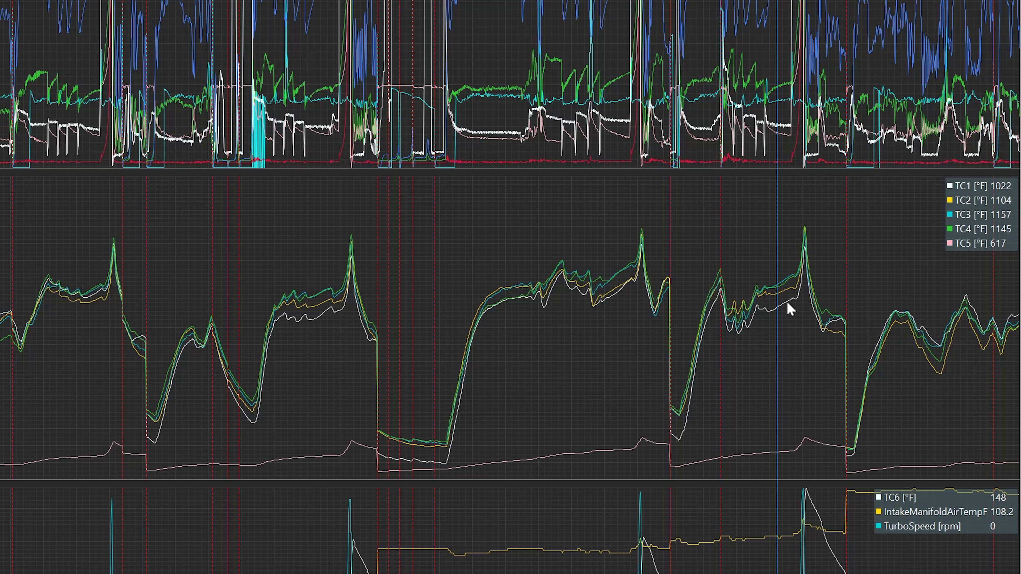
click(805, 237)
scroll(805, 237, up, 5)
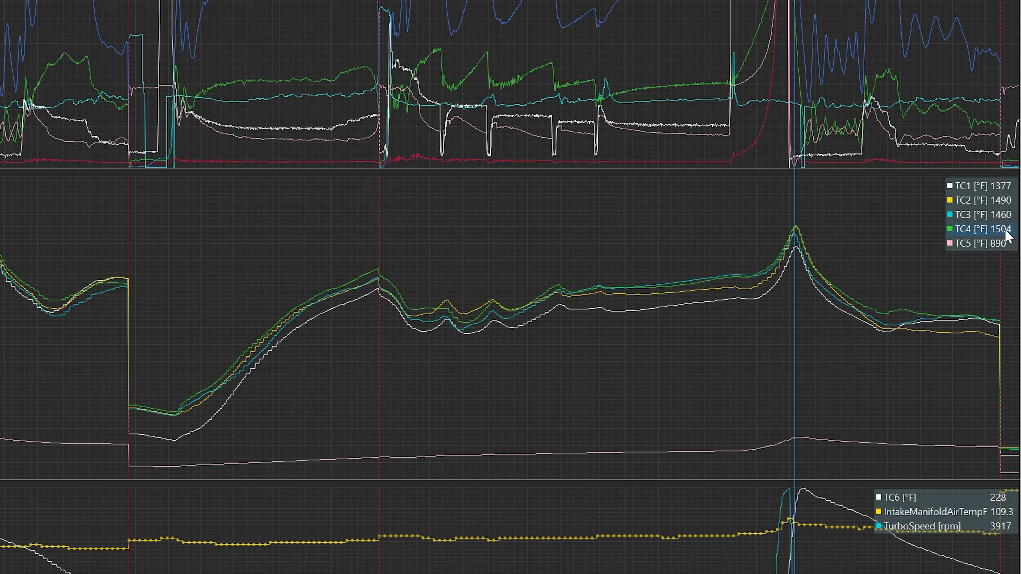
Put the marker on the left exhaust-temperature peak, reading TC1 1385 and TC4 1507 °F
scroll(787, 329, down, 6)
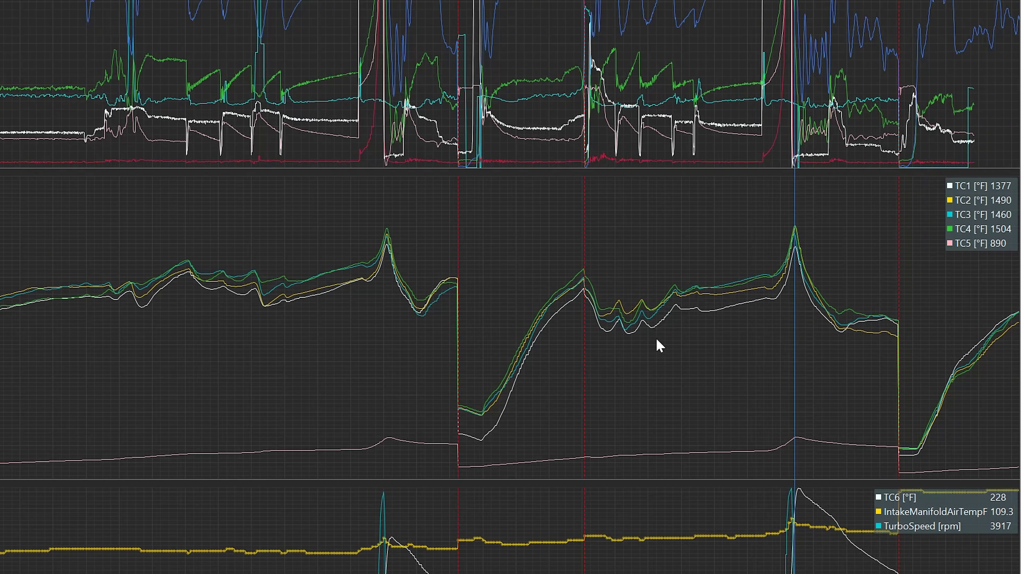
scroll(321, 342, down, 1)
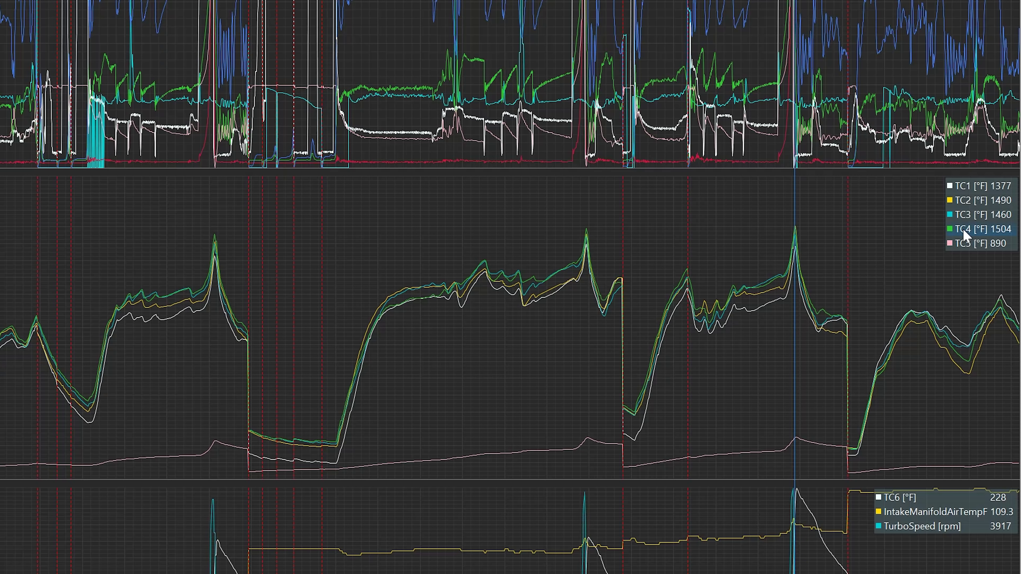
scroll(227, 263, up, 3)
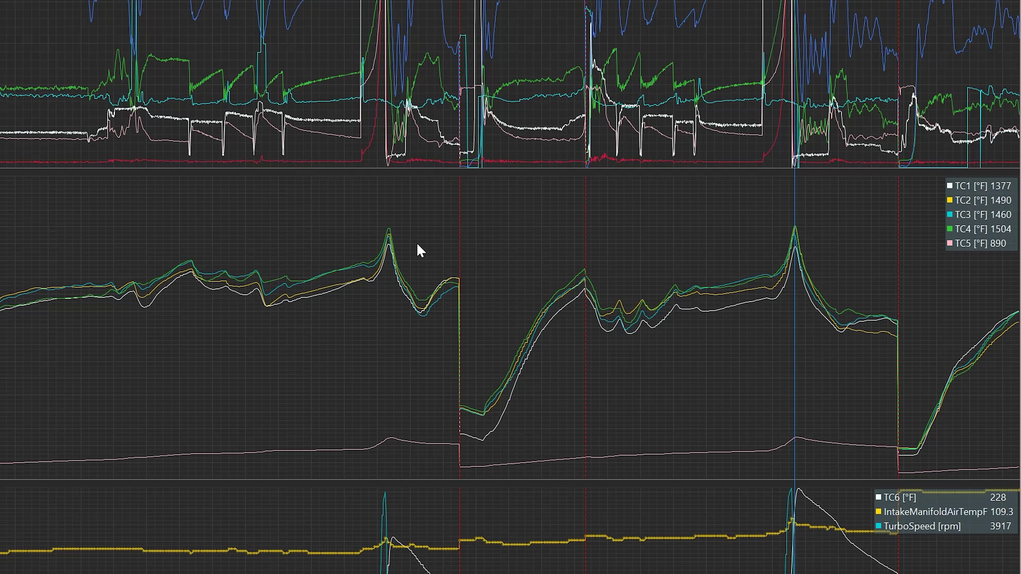
click(385, 247)
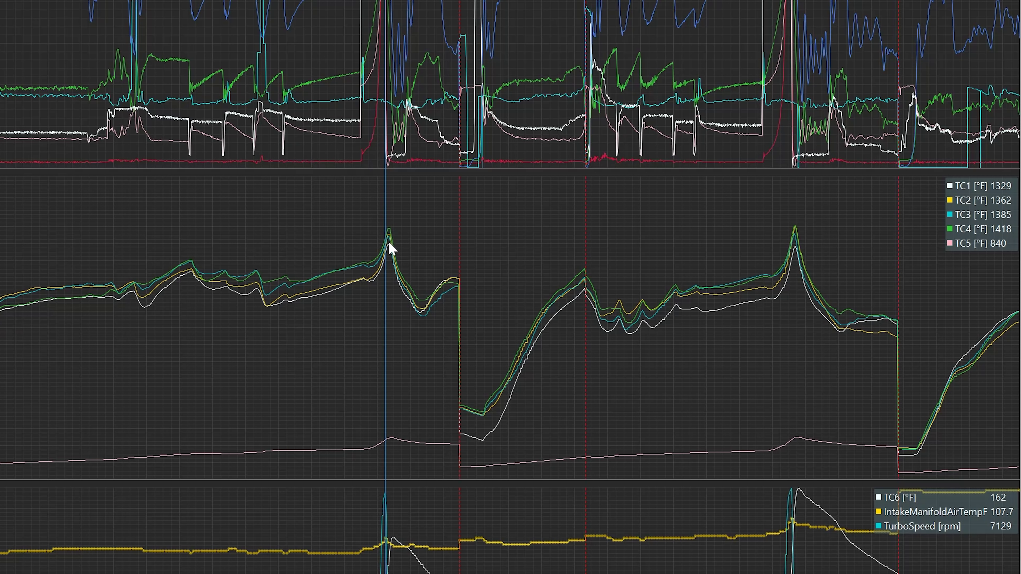
click(390, 245)
scroll(398, 265, up, 3)
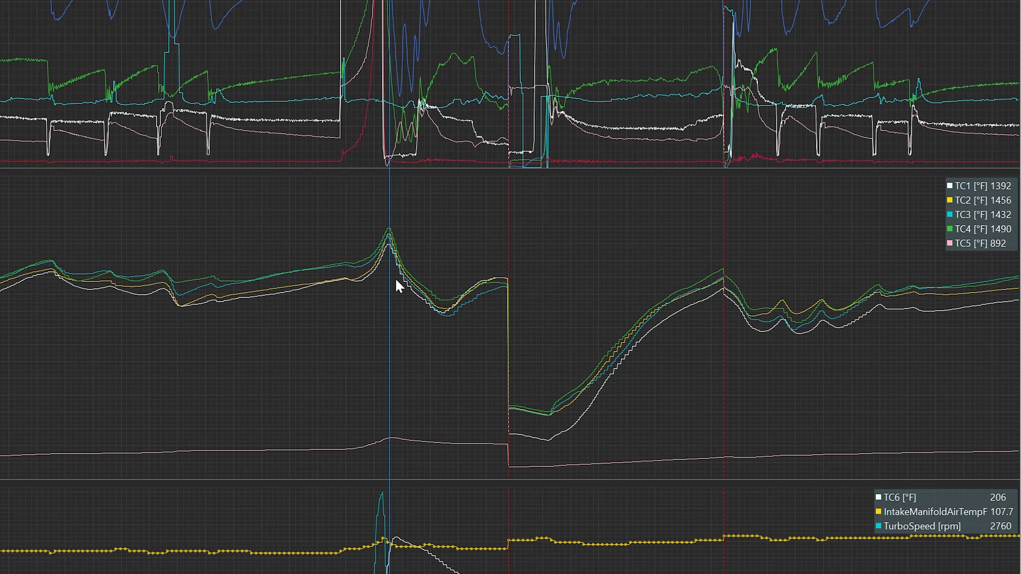
Check readings later in the log while zooming the time axis in and out
click(1006, 307)
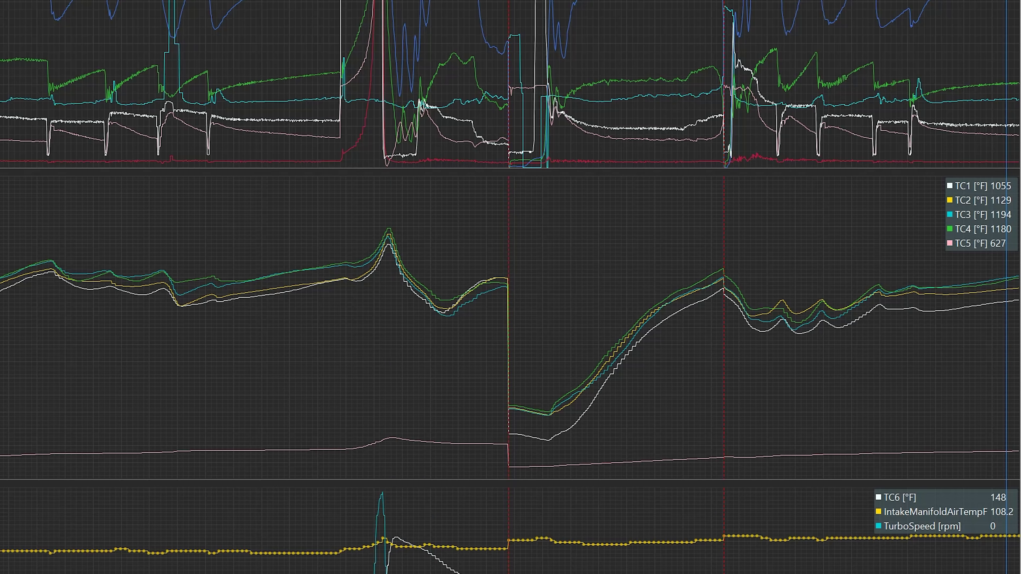
scroll(494, 276, up, 3)
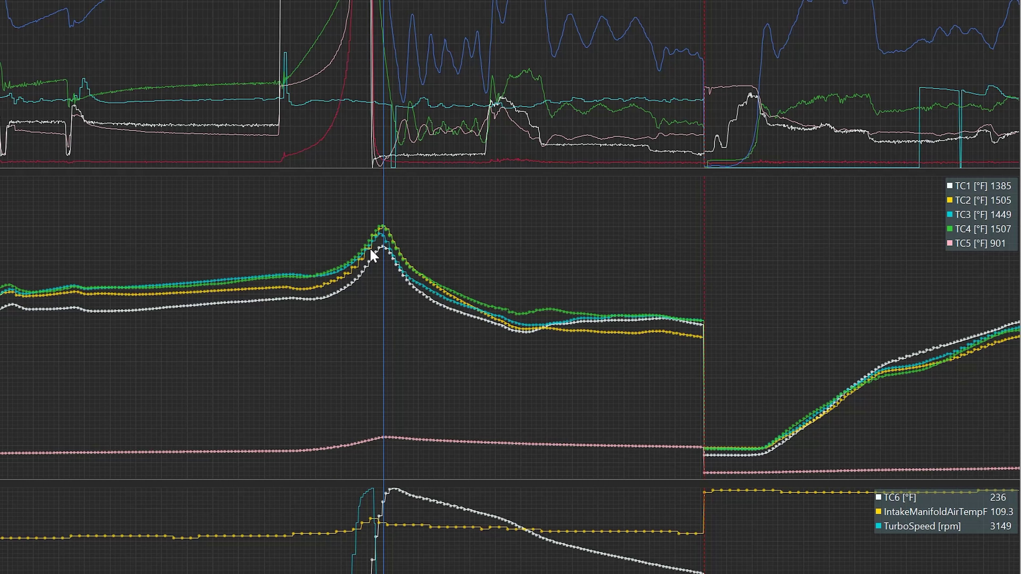
scroll(373, 249, down, 5)
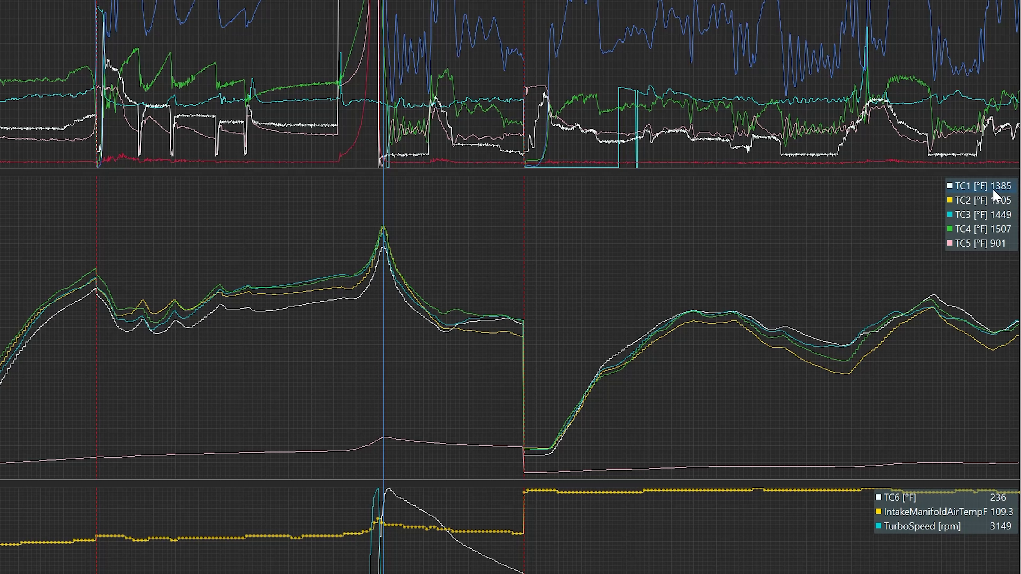
scroll(394, 257, down, 3)
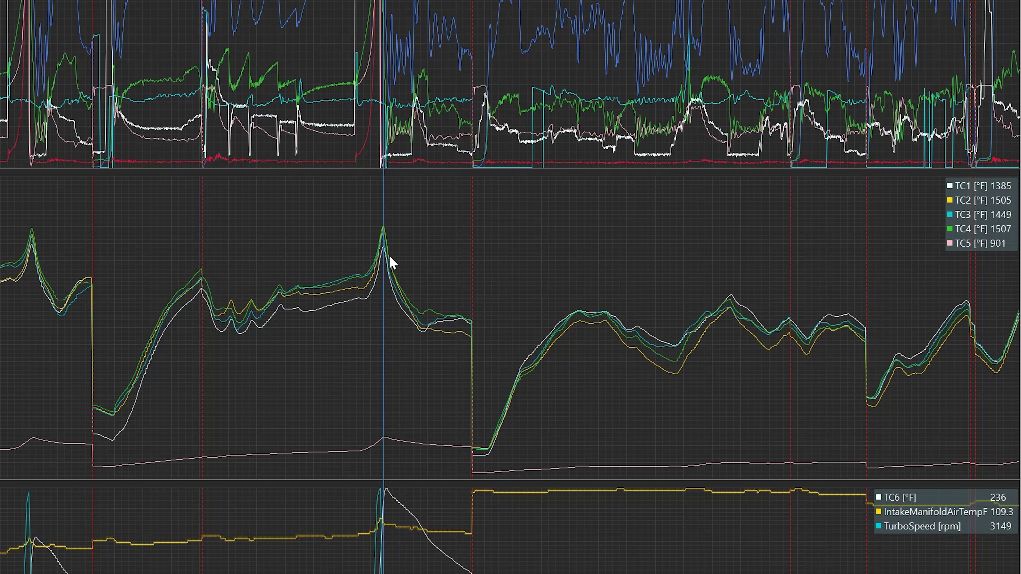
scroll(382, 255, up, 2)
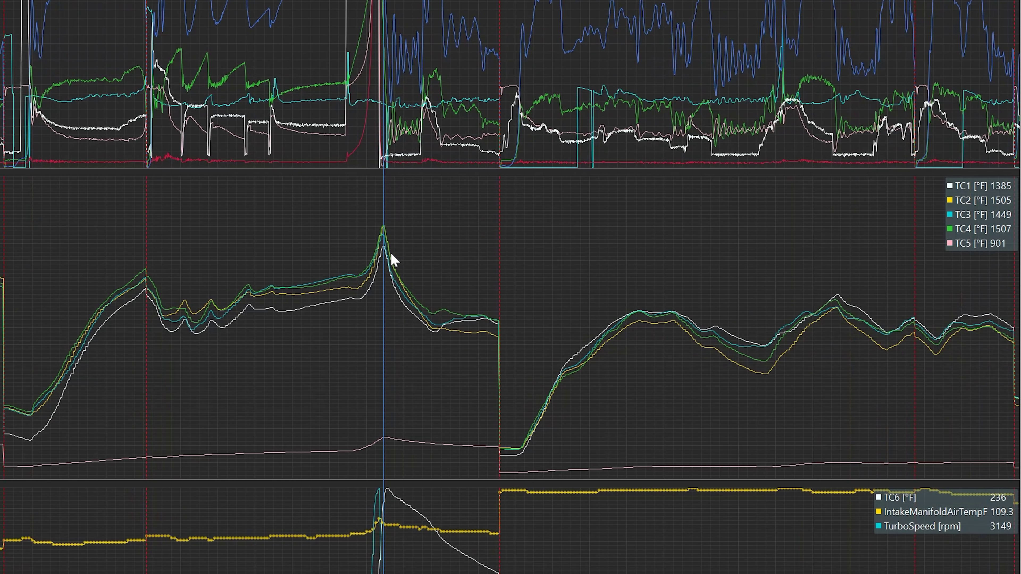
scroll(383, 256, up, 3)
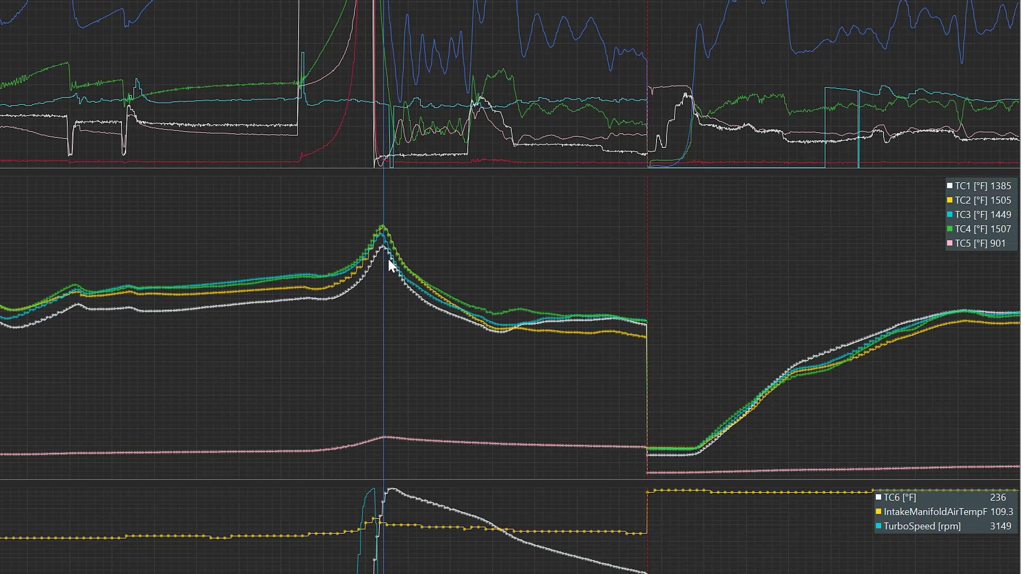
scroll(385, 260, down, 1)
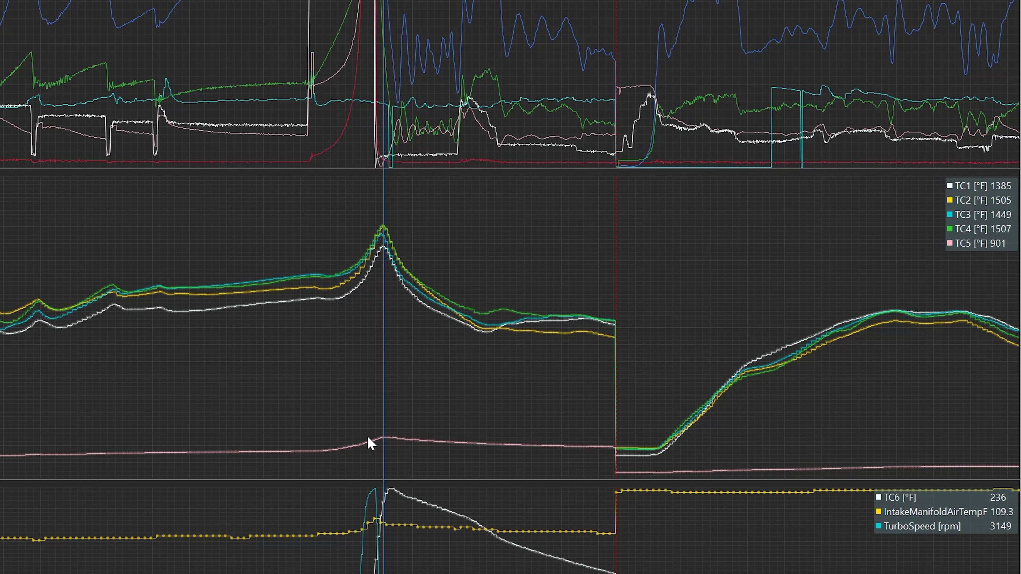
Sweep the marker across the peak to read TurboSpeed 7258 rpm and TC6 188 °F
click(381, 438)
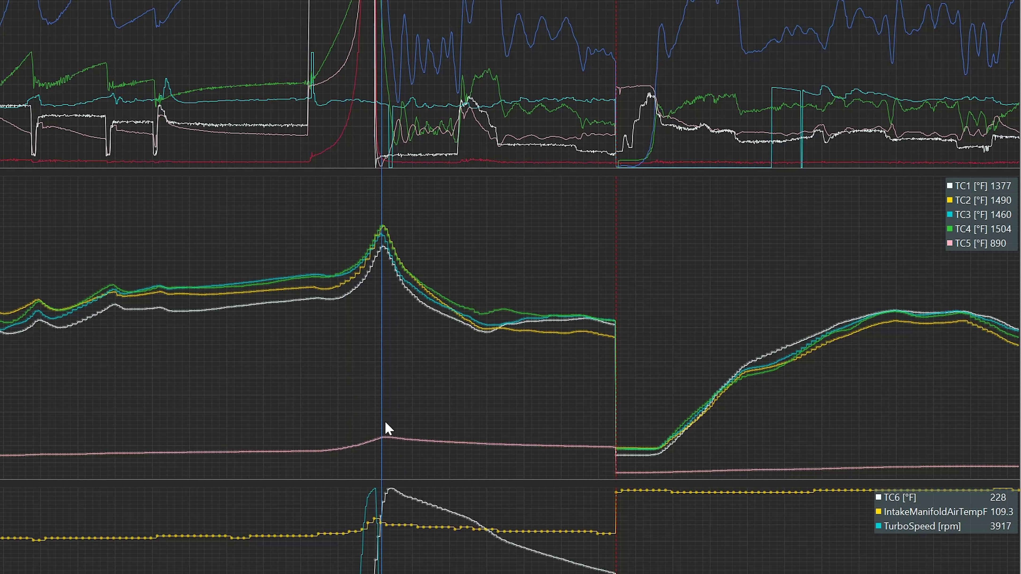
drag(394, 278, 382, 260)
scroll(378, 370, up, 3)
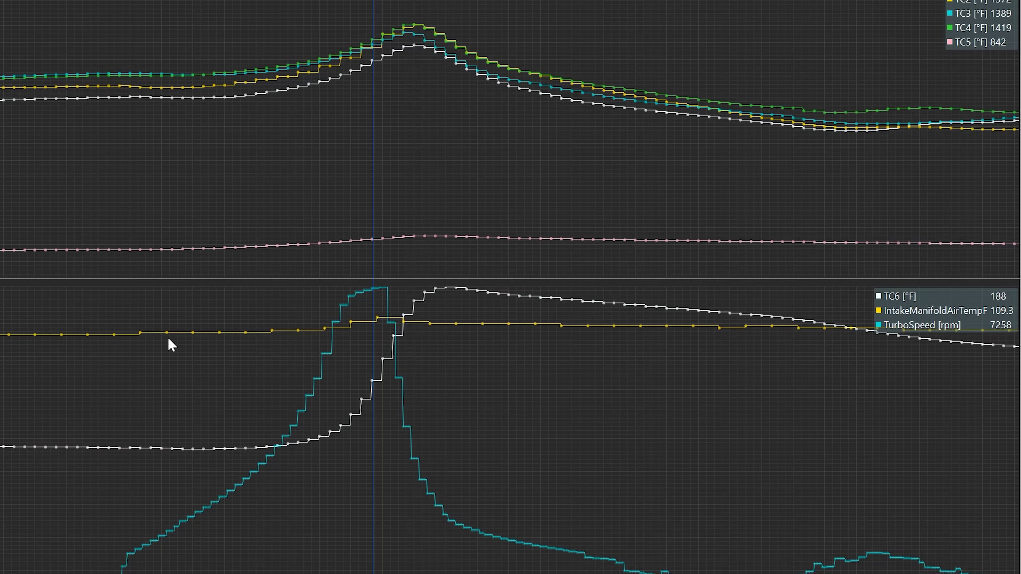
Compare readings just after the turbo peak, before the pull, and at the turbo-speed peak
scroll(334, 212, down, 3)
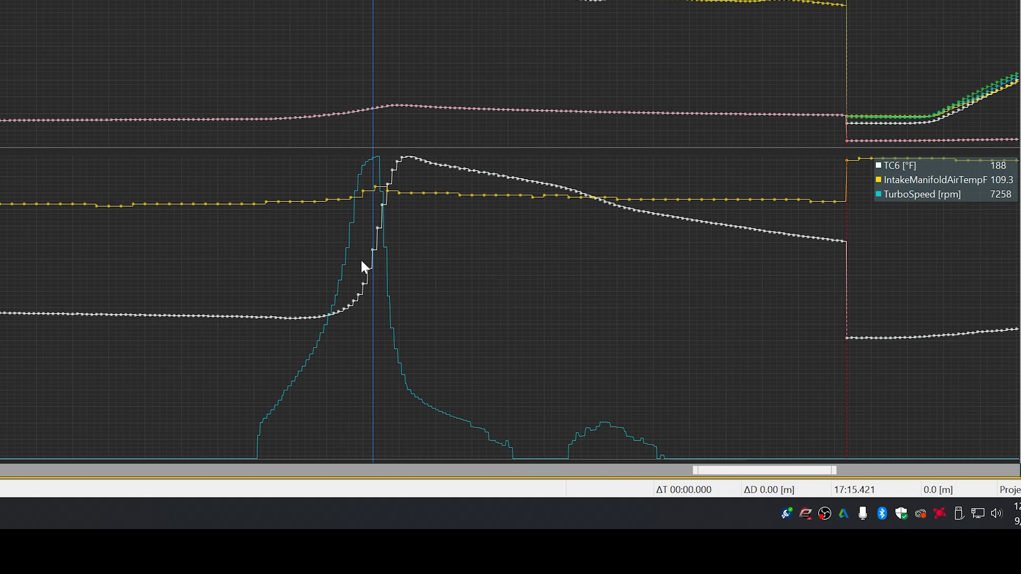
scroll(356, 267, down, 3)
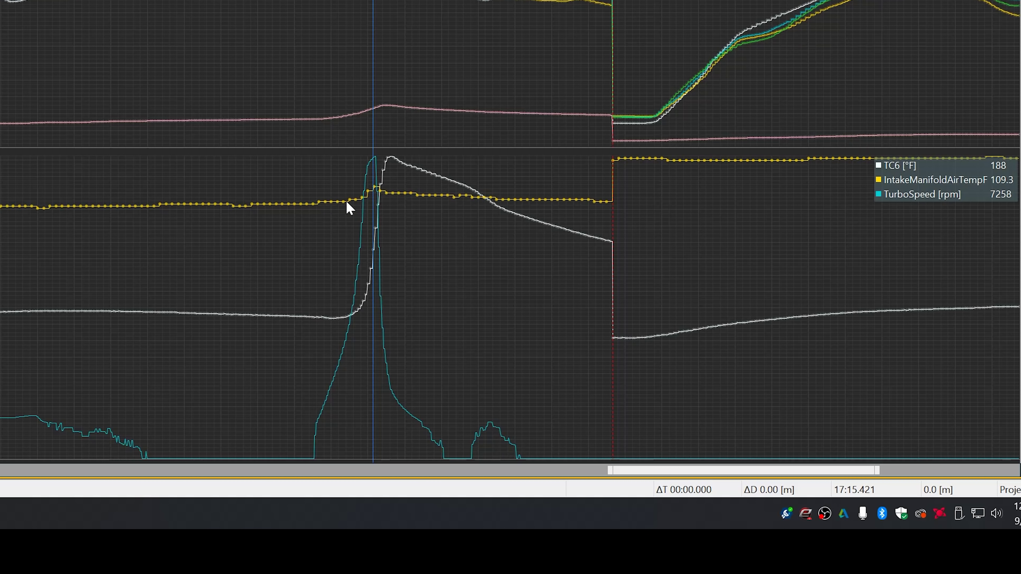
click(377, 187)
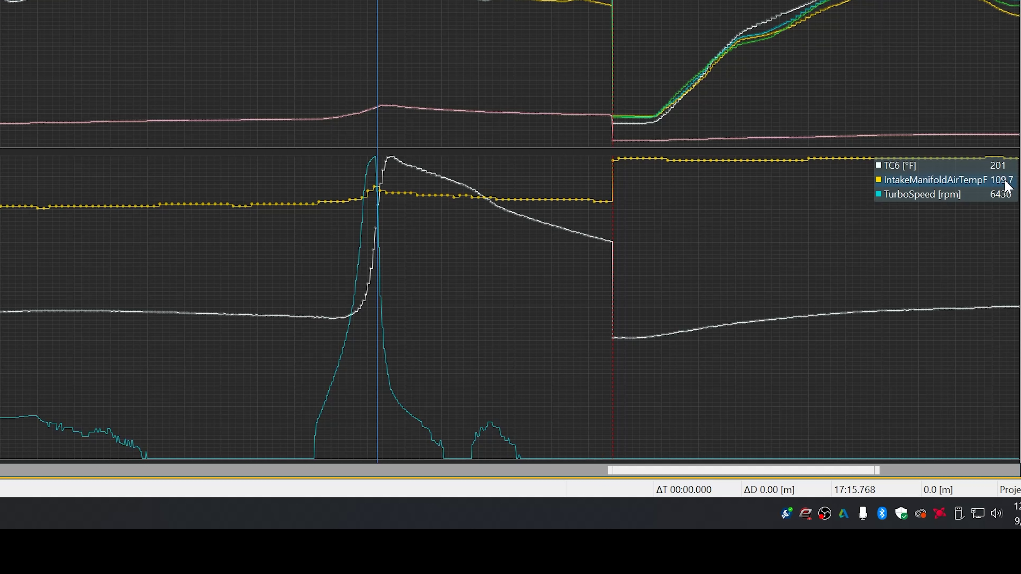
click(242, 224)
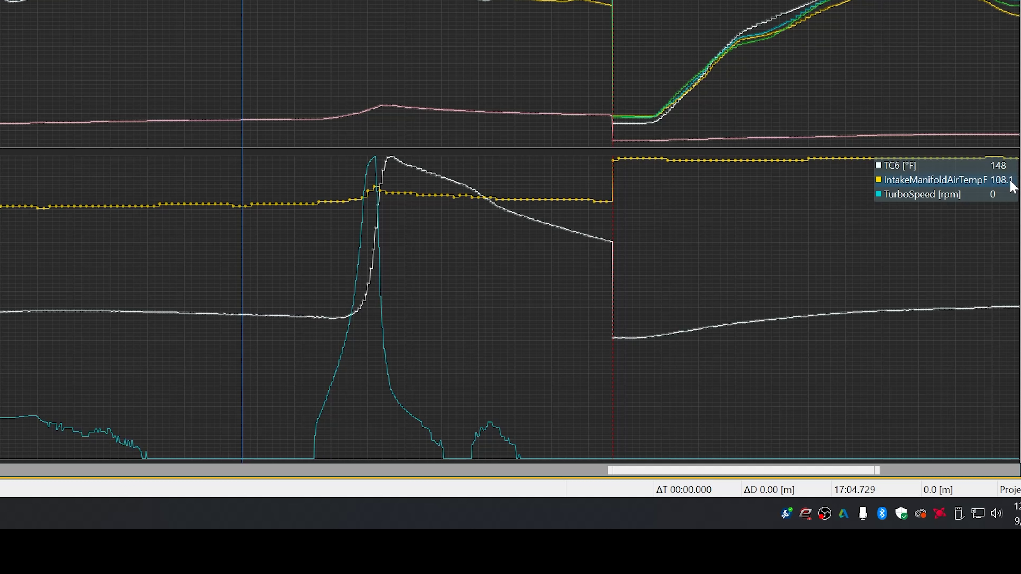
click(379, 203)
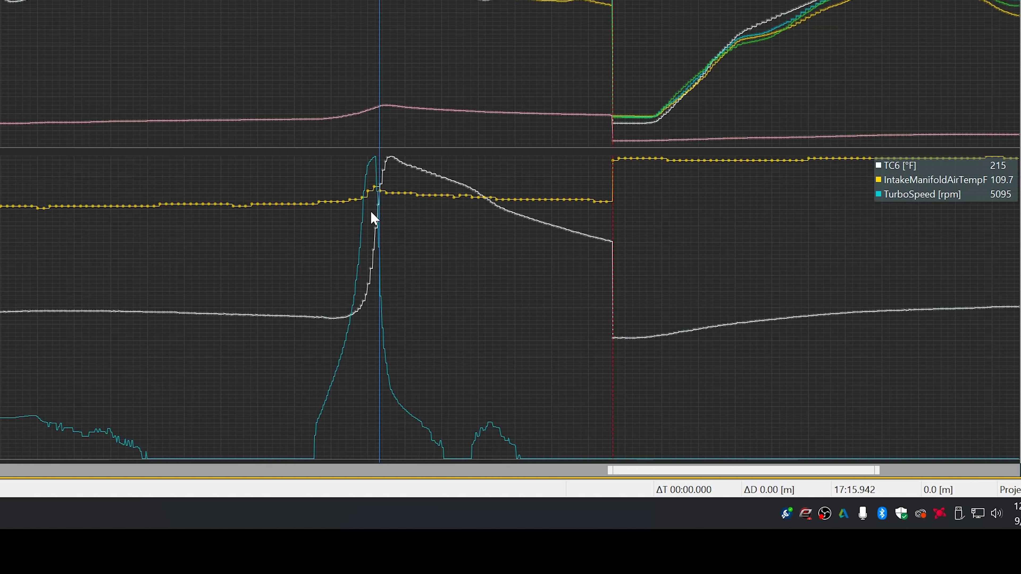
click(375, 189)
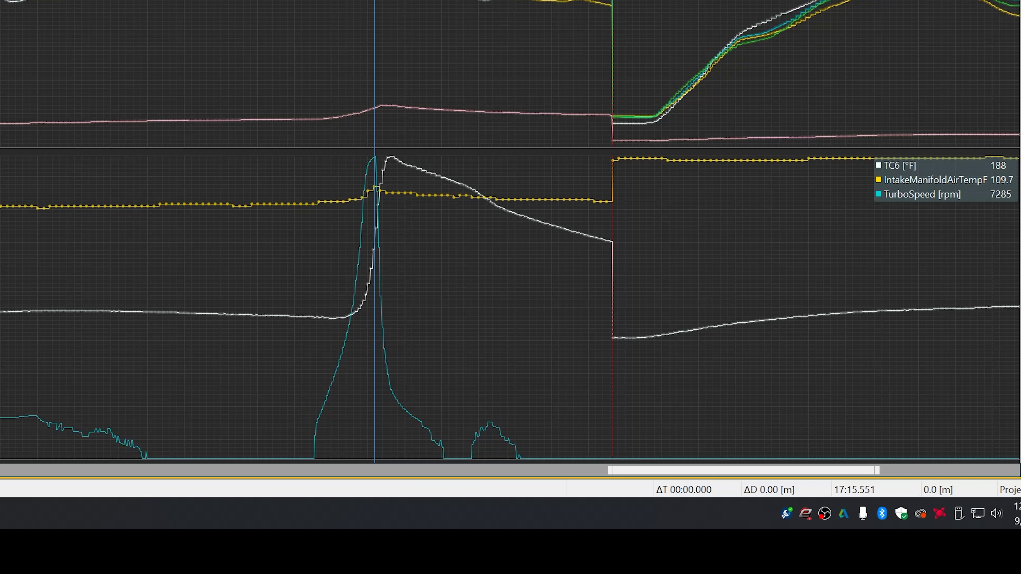
scroll(405, 177, up, 2)
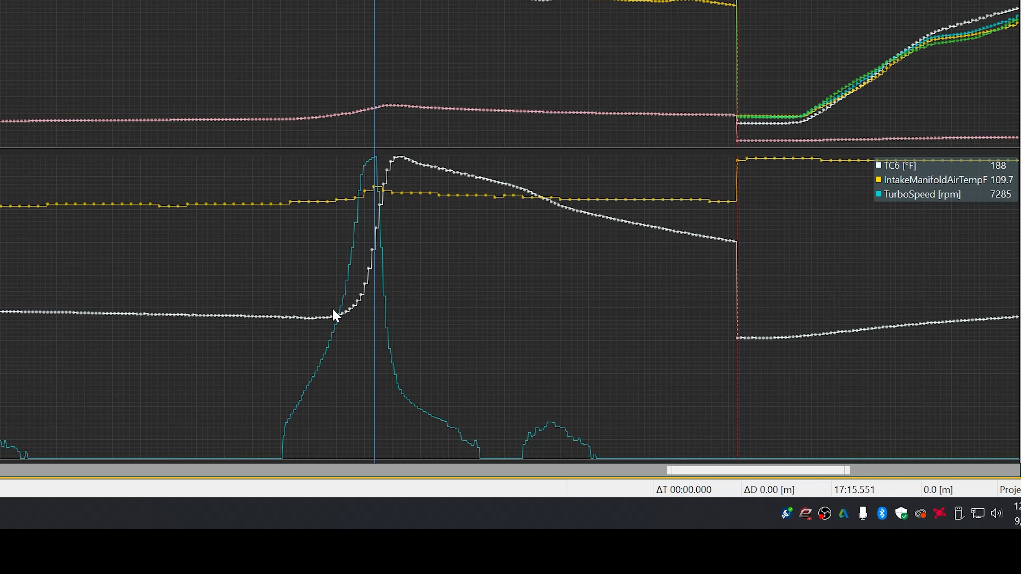
Step the marker along the turbo spool-up to the TC6 temperature peak
click(332, 316)
click(294, 315)
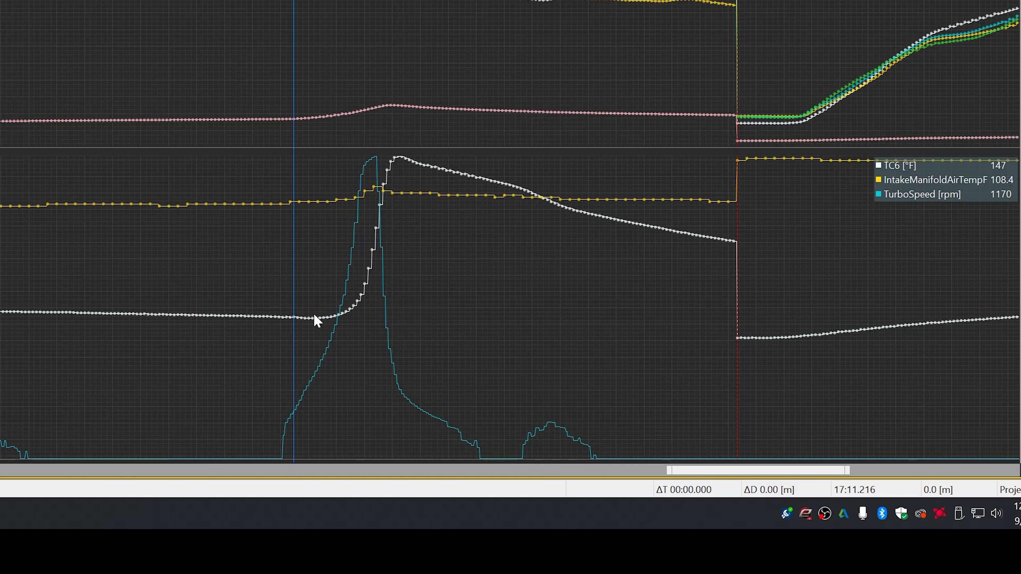
click(313, 321)
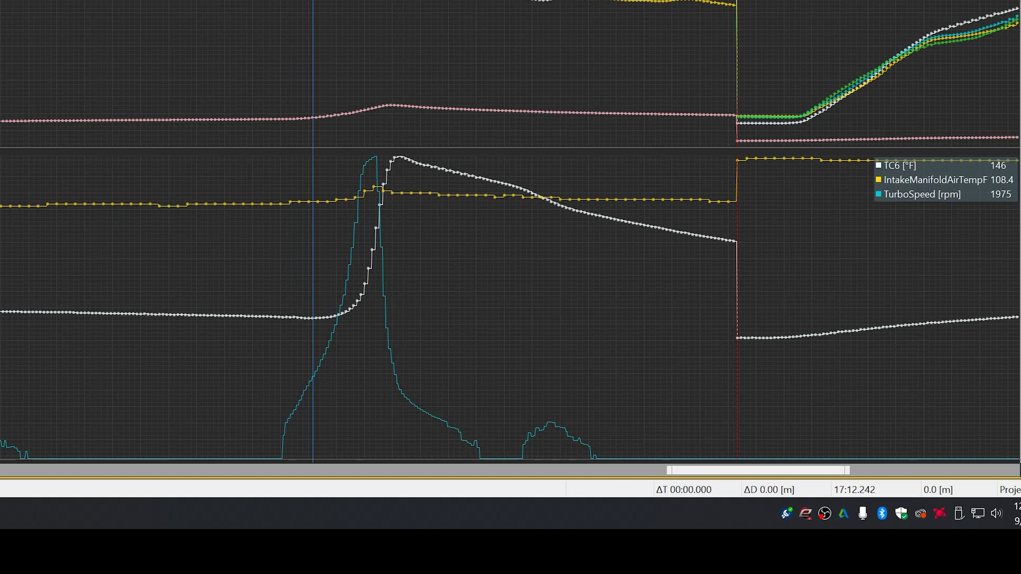
click(319, 321)
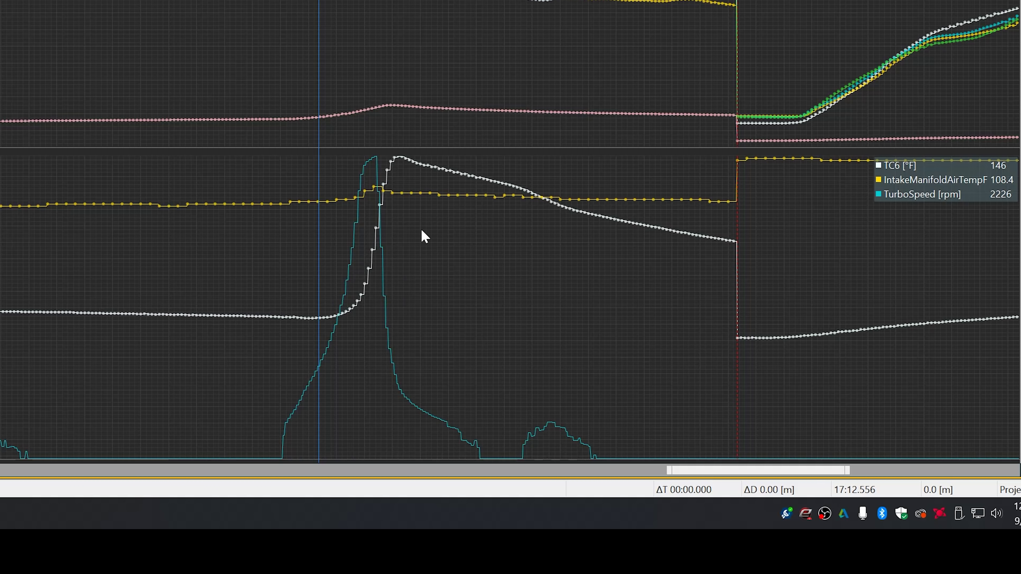
click(399, 167)
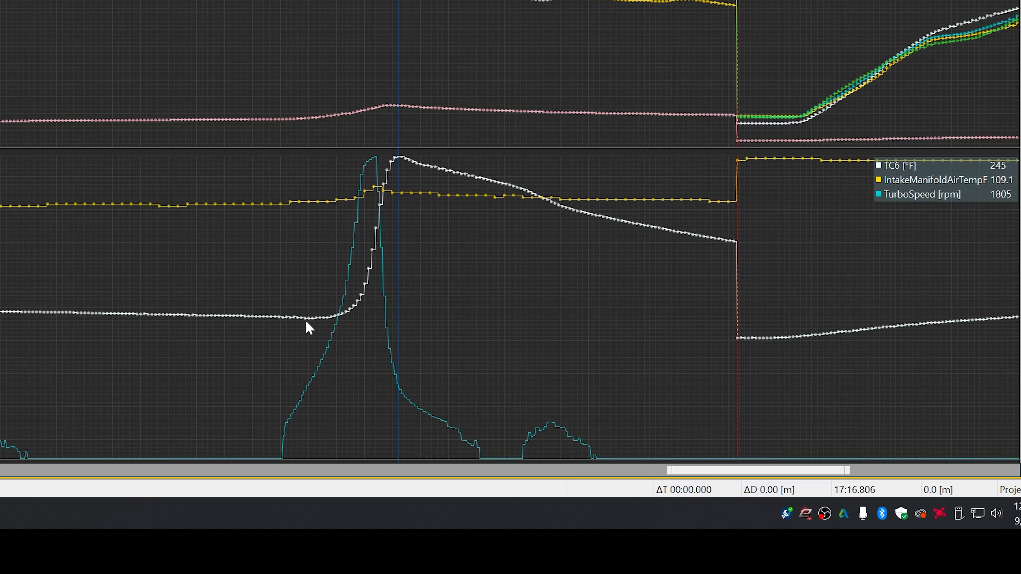
Settle the marker on the turbo-speed peak: TurboSpeed 7285 rpm, TC6 201 °F, intake 109.7 °F
click(376, 190)
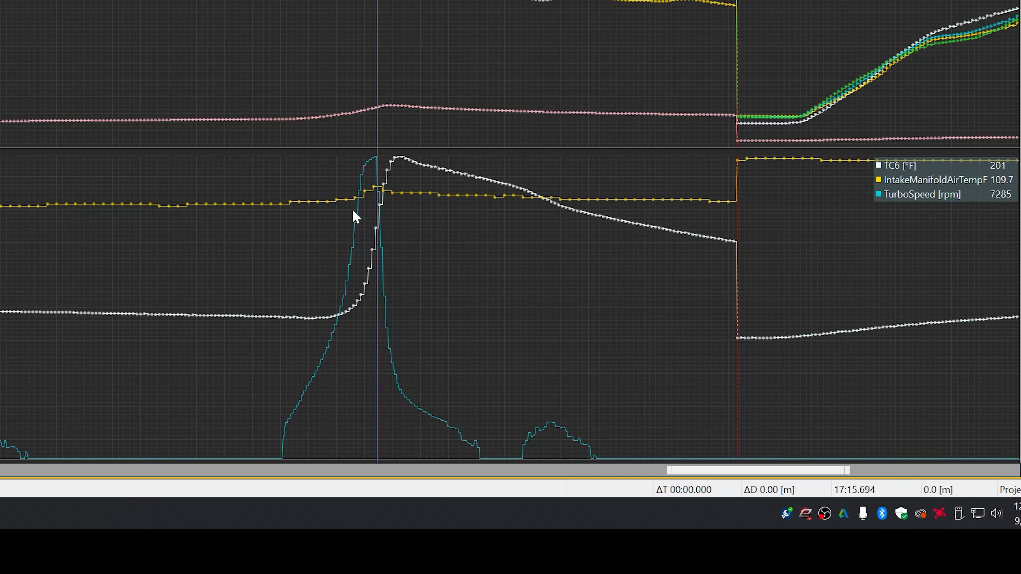
click(319, 223)
click(337, 317)
click(303, 330)
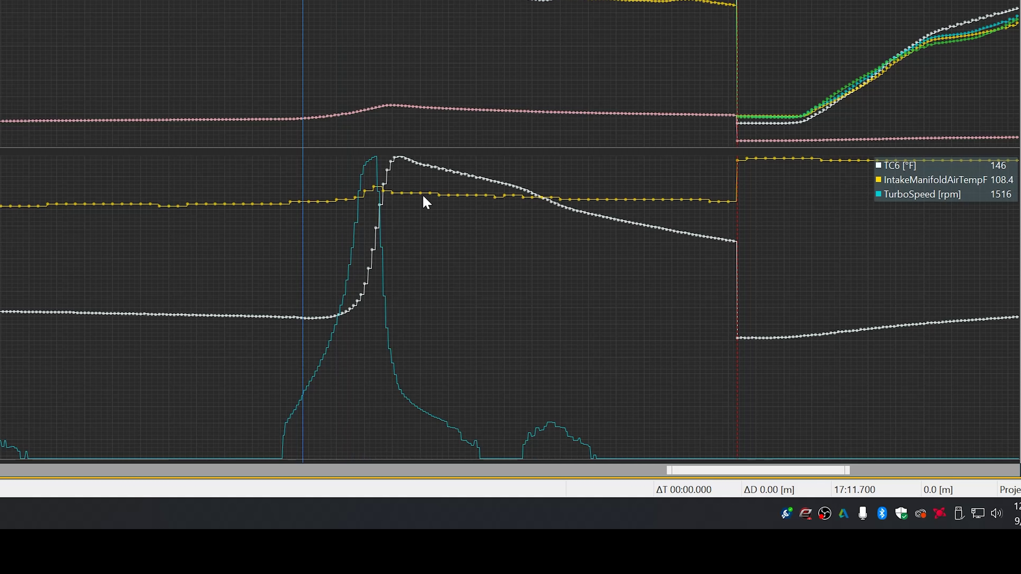
click(407, 184)
click(400, 185)
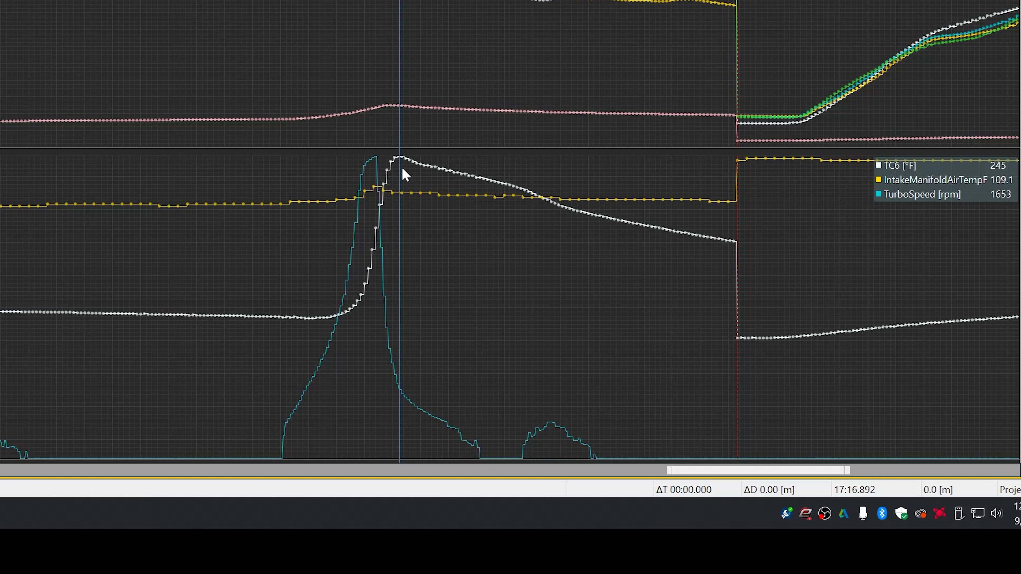
click(375, 198)
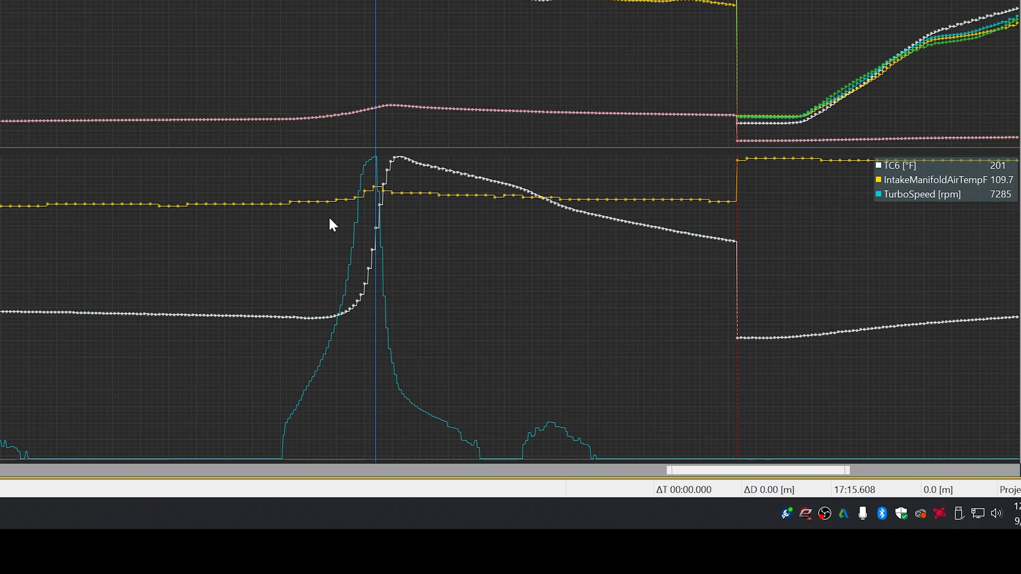
Zoom the MegaLogViewer chart out and read the values just before the temperature spike
scroll(330, 217, down, 1)
scroll(371, 222, down, 2)
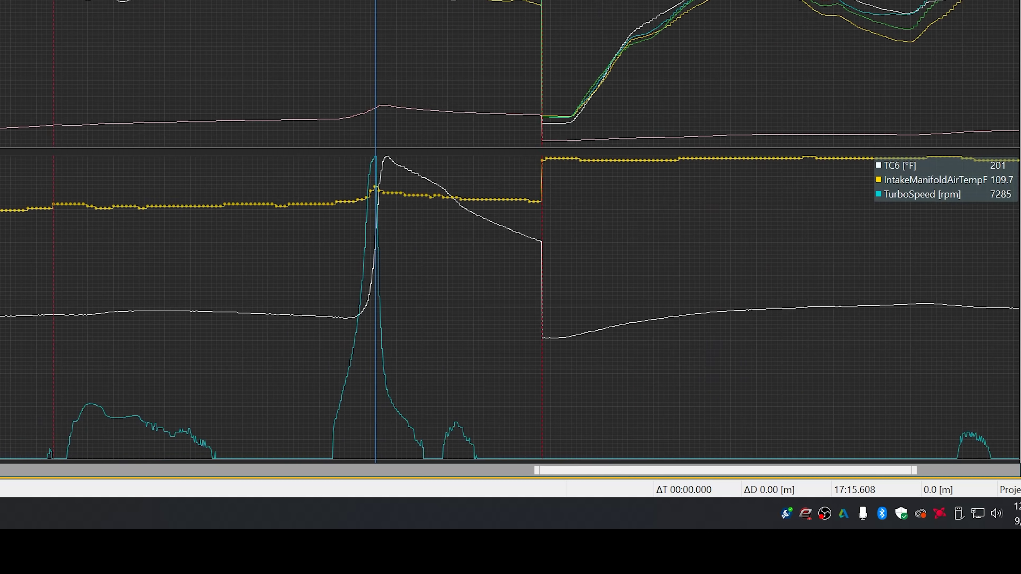
scroll(281, 221, down, 1)
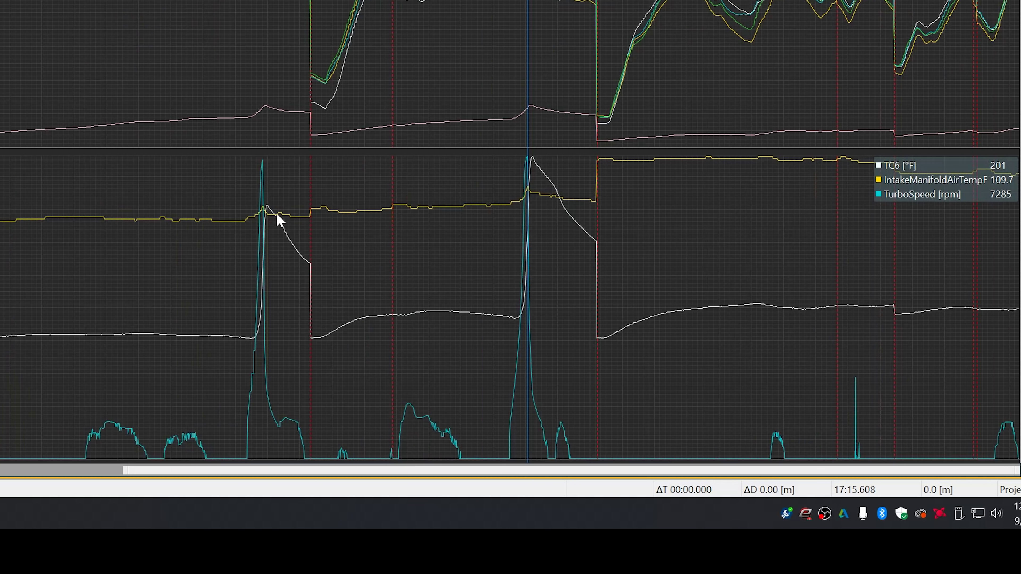
click(501, 201)
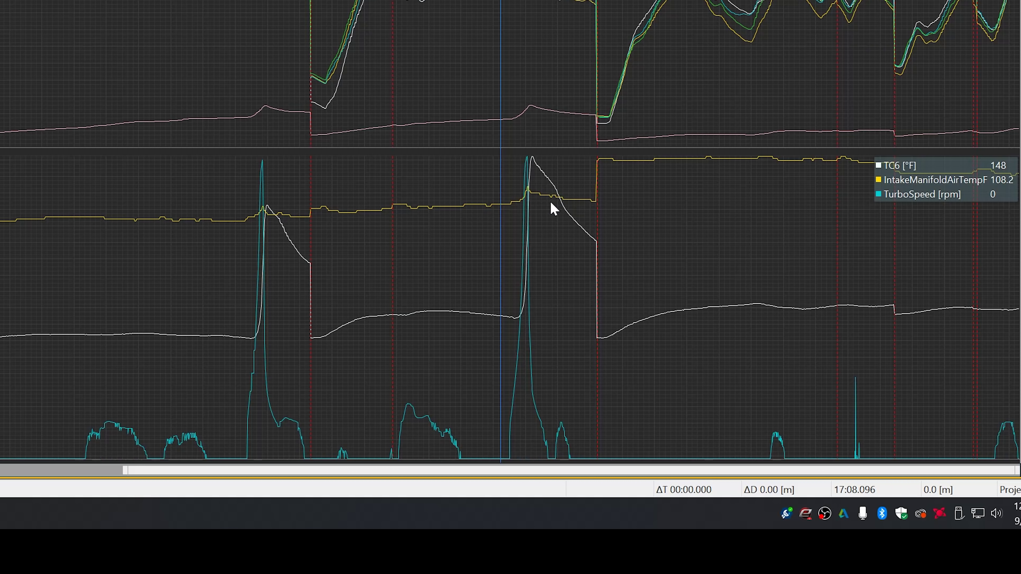
Jump back to the log's start and sweep the cursor line across the earlier and later pulls
scroll(548, 203, down, 2)
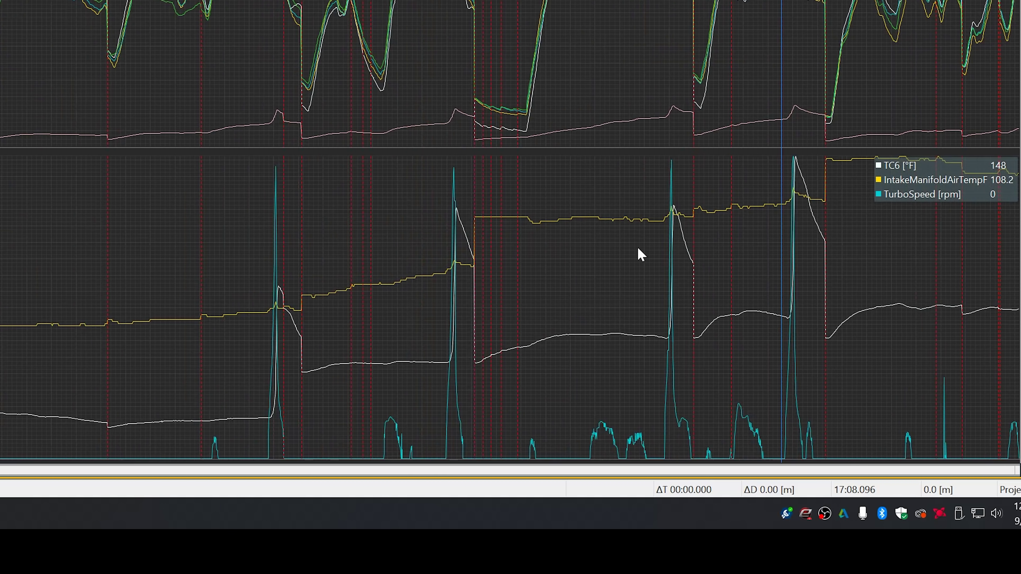
key(Home)
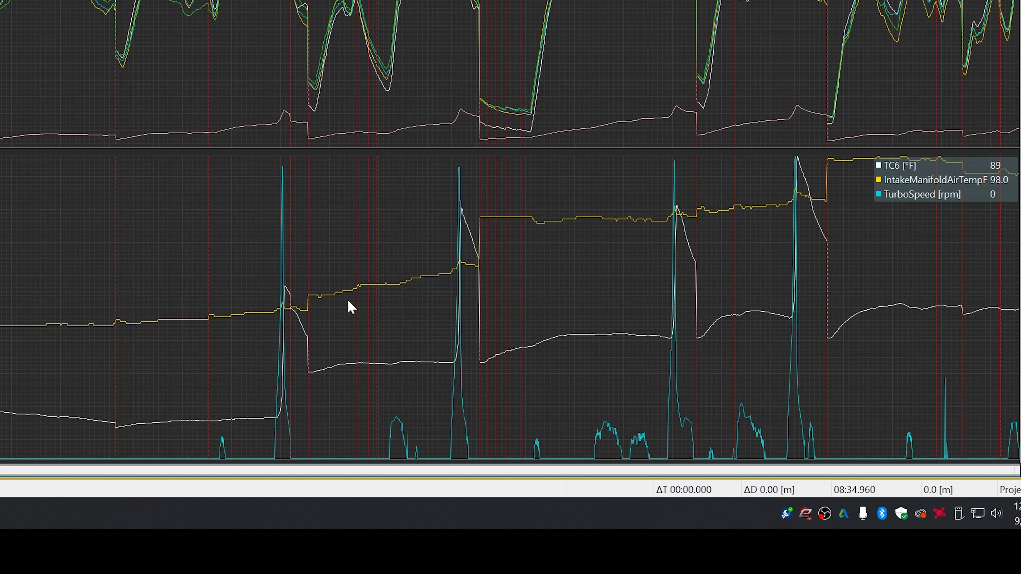
click(58, 326)
click(277, 302)
drag(357, 301, 781, 234)
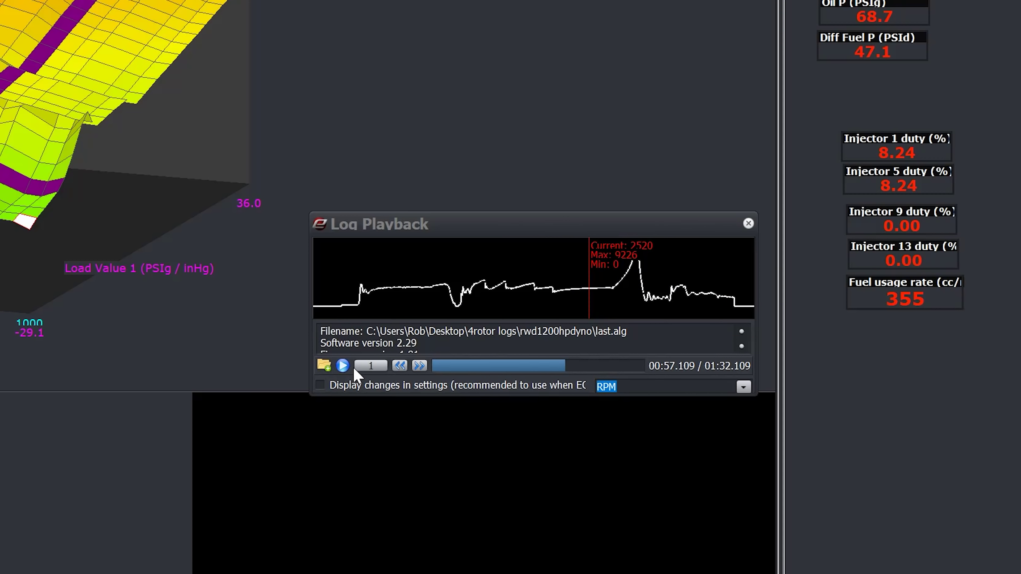
Play the dyno log in Eugene's Log Playback from about 00:29
click(344, 366)
click(502, 366)
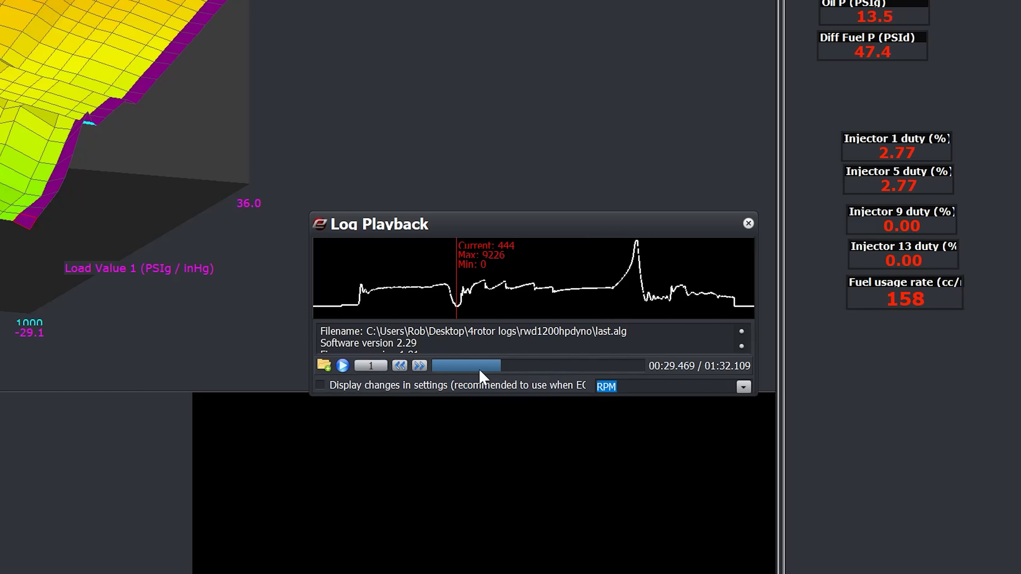
click(343, 367)
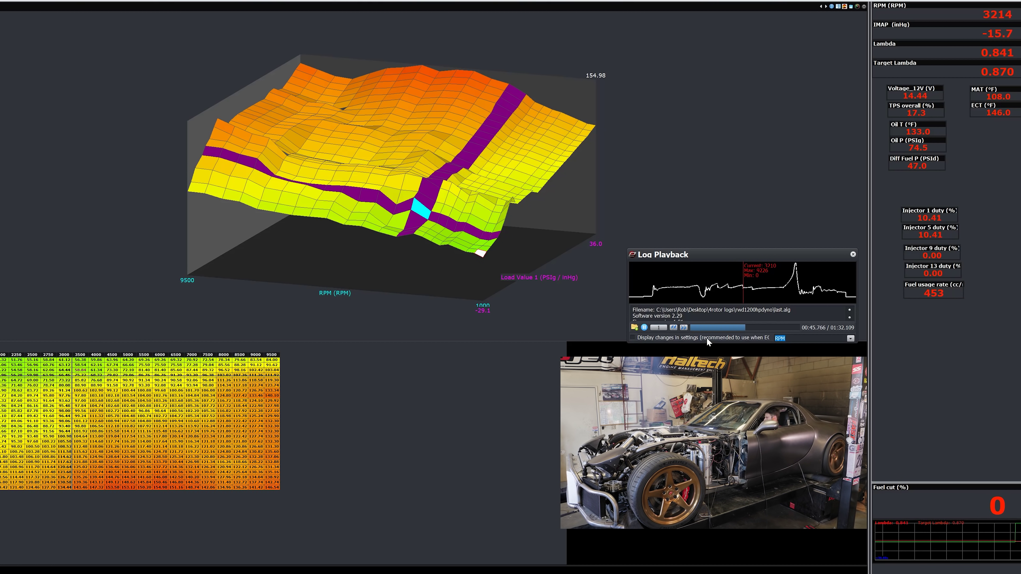
Pause log playback at 00:47.672, freezing the gauges at 2508 RPM
click(644, 328)
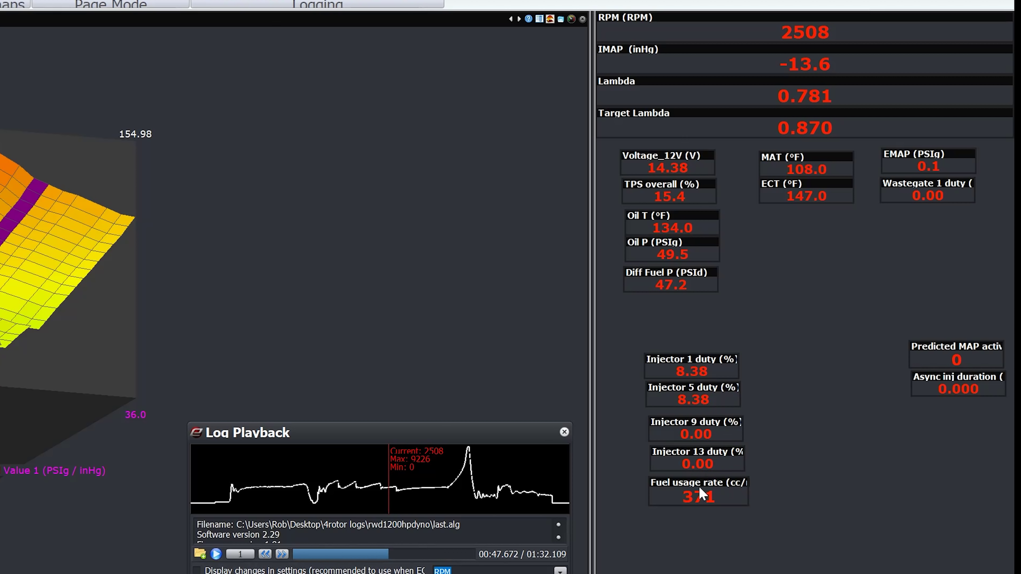
Enlarge the Fuel usage rate gauge and resume log playback
drag(748, 506, 787, 526)
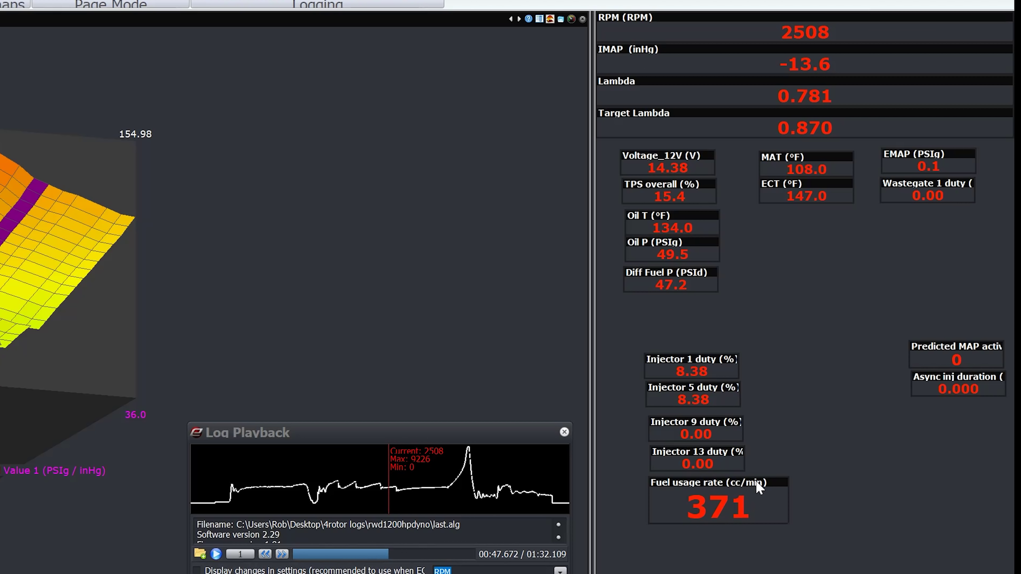
click(217, 554)
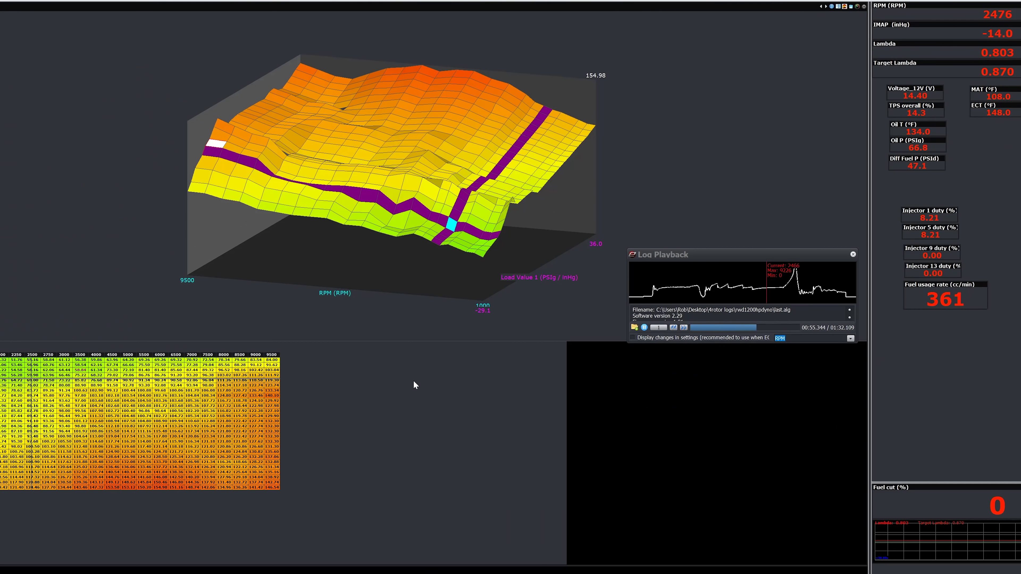
Turn on fuel map cell tracking, pause at 01:10.922, select the 8000 RPM cell, and rewind to 01:06.906
click(408, 383)
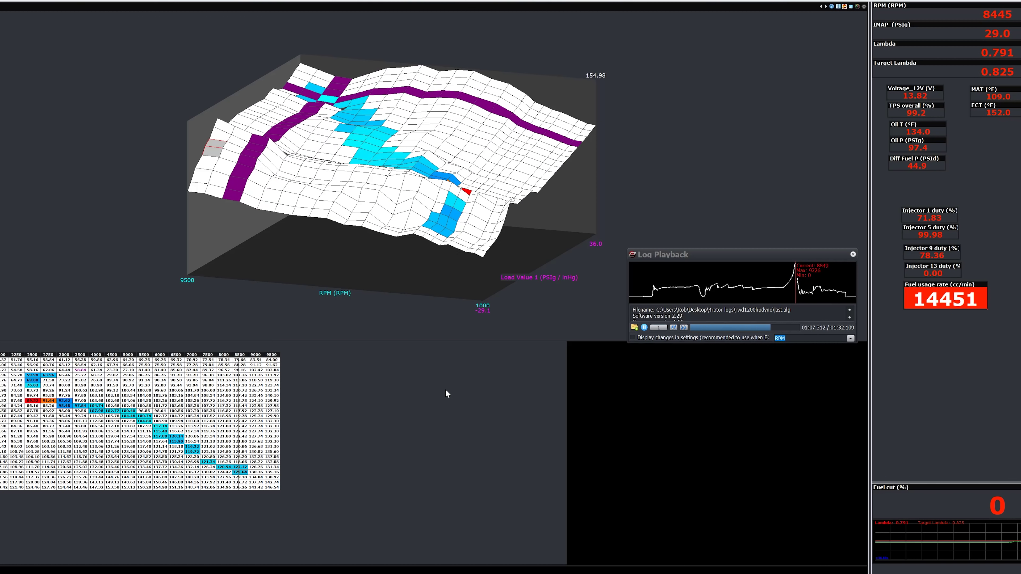
click(644, 328)
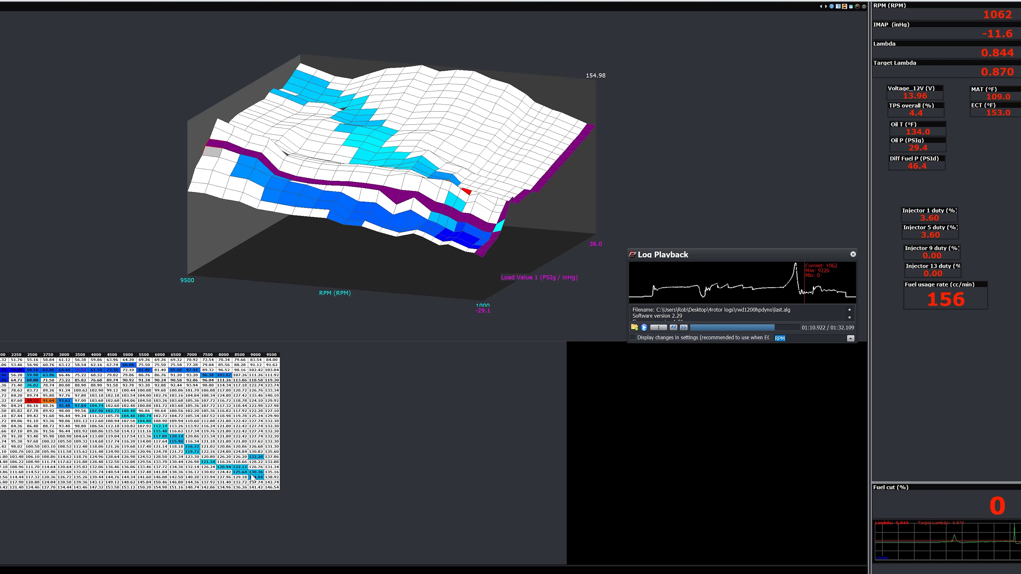
click(224, 467)
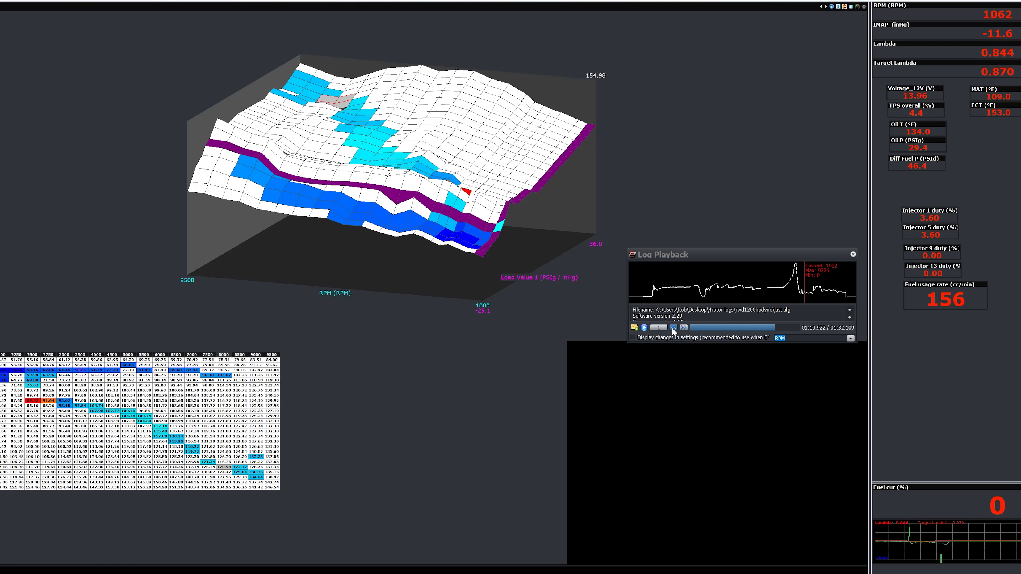
click(673, 328)
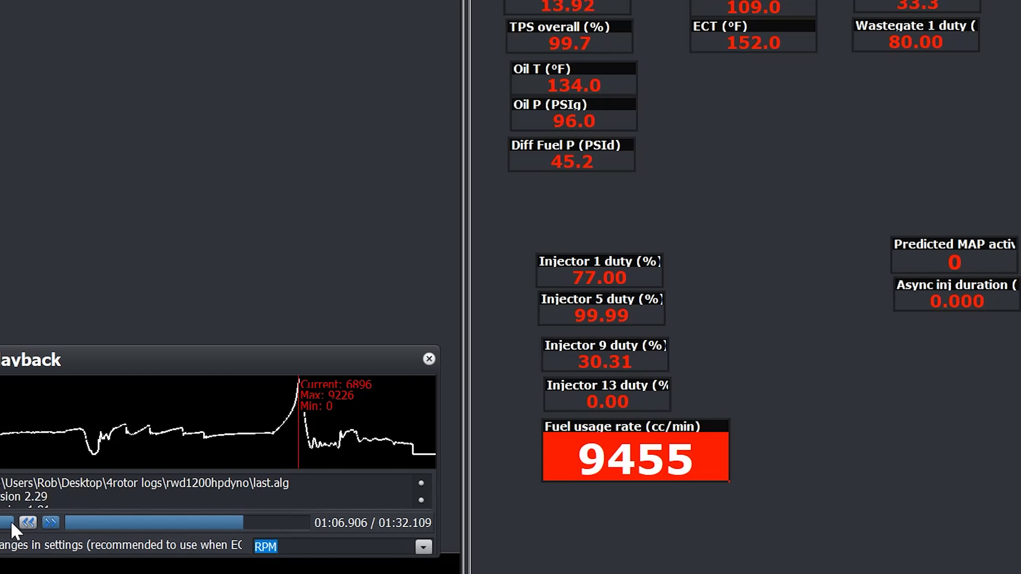
Step playback forward frame by frame to 01:07.359, with injector 13 reading 10.03%
click(49, 523)
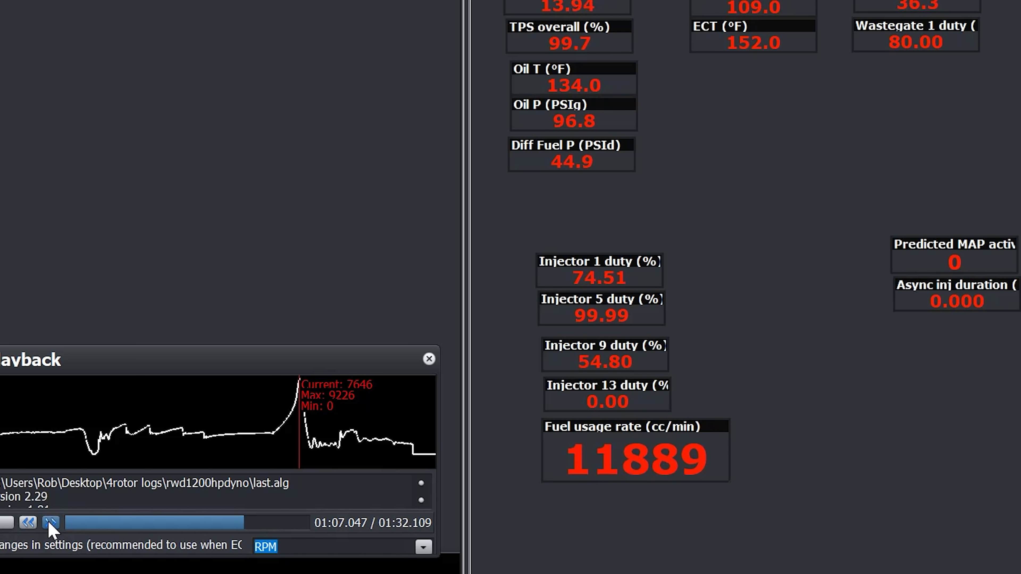
click(50, 522)
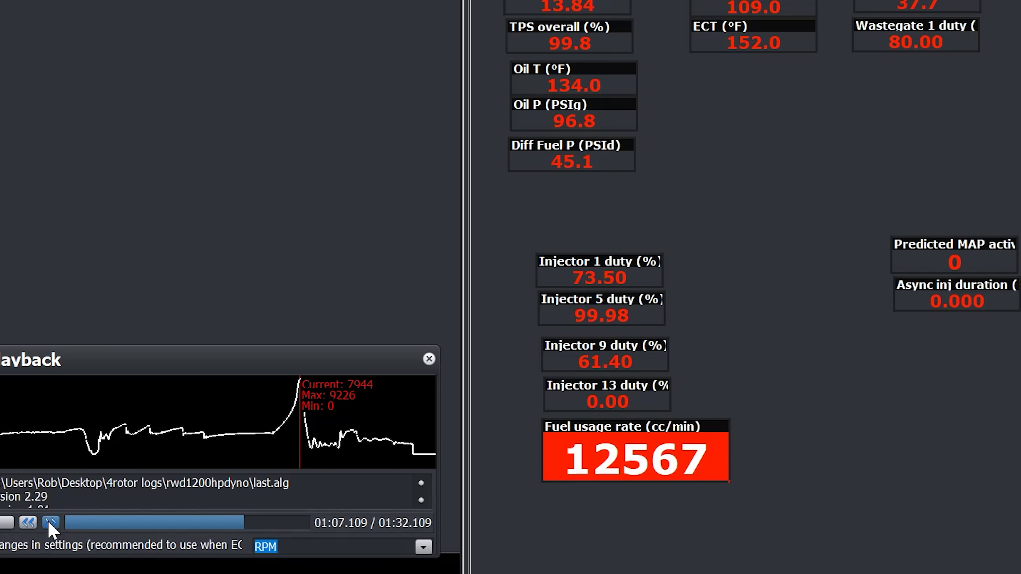
click(49, 523)
click(50, 523)
click(50, 523)
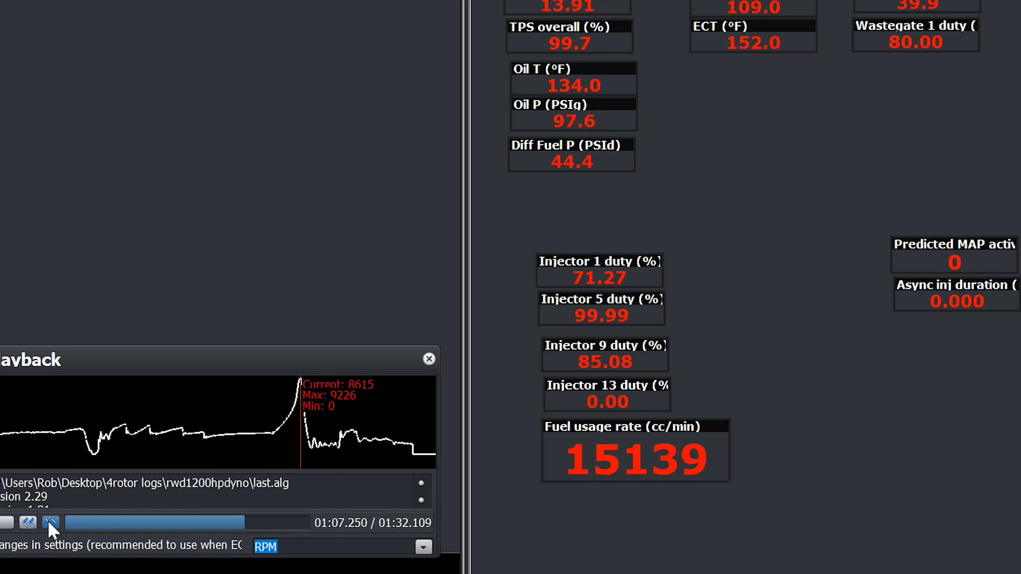
click(50, 523)
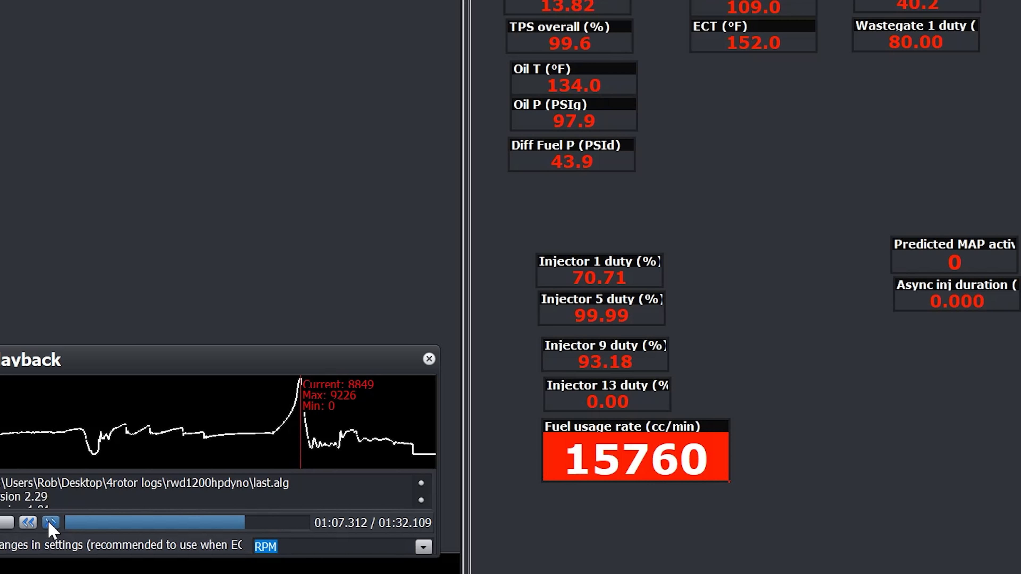
click(50, 523)
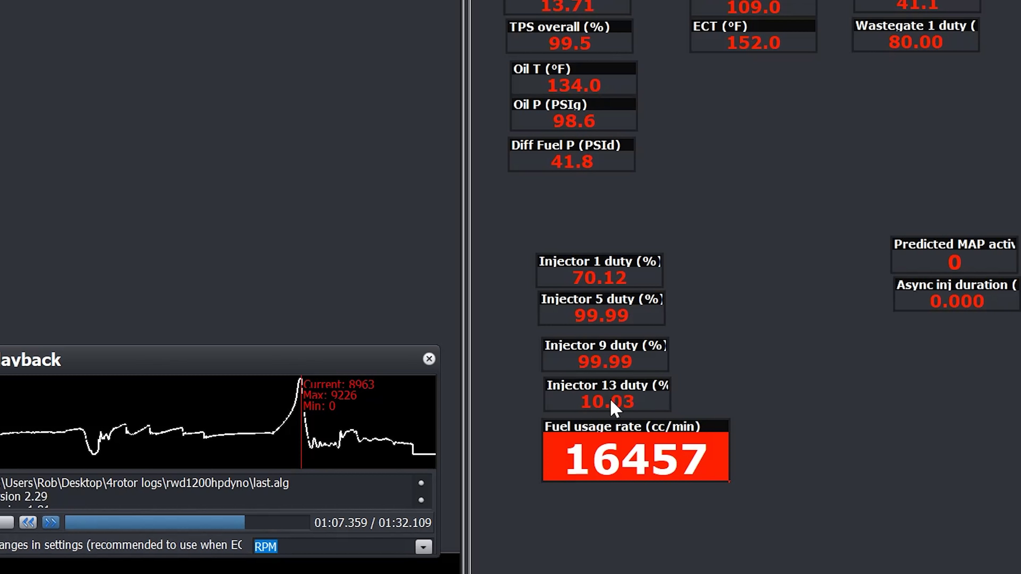